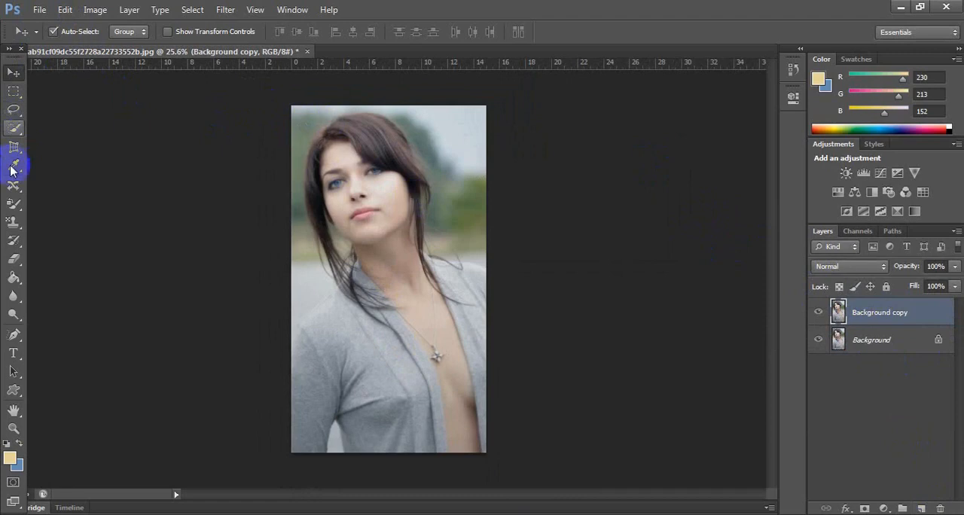
Select the shoulder and front of the grey cardigan at the image's left with the Quick Selection tool.
drag(18, 138, 68, 131)
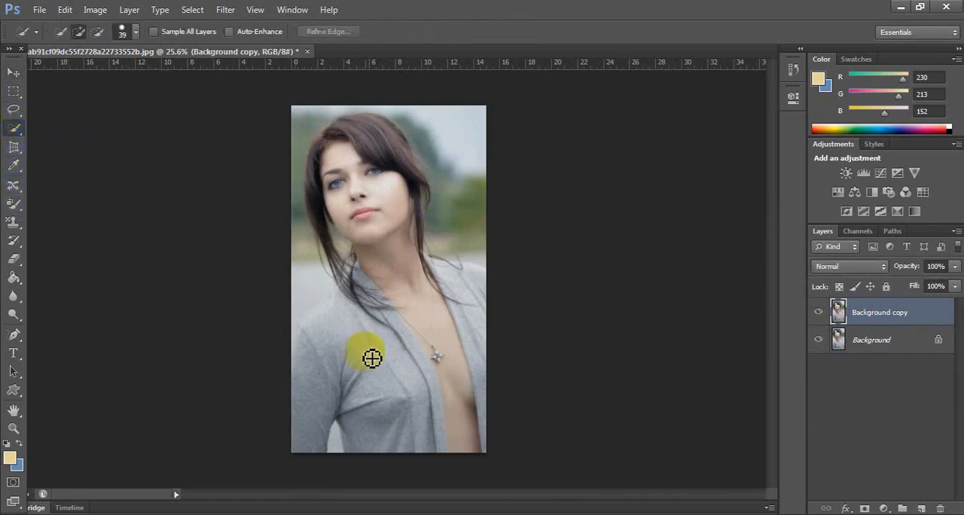
scroll(351, 353, up, 3)
scroll(350, 352, up, 3)
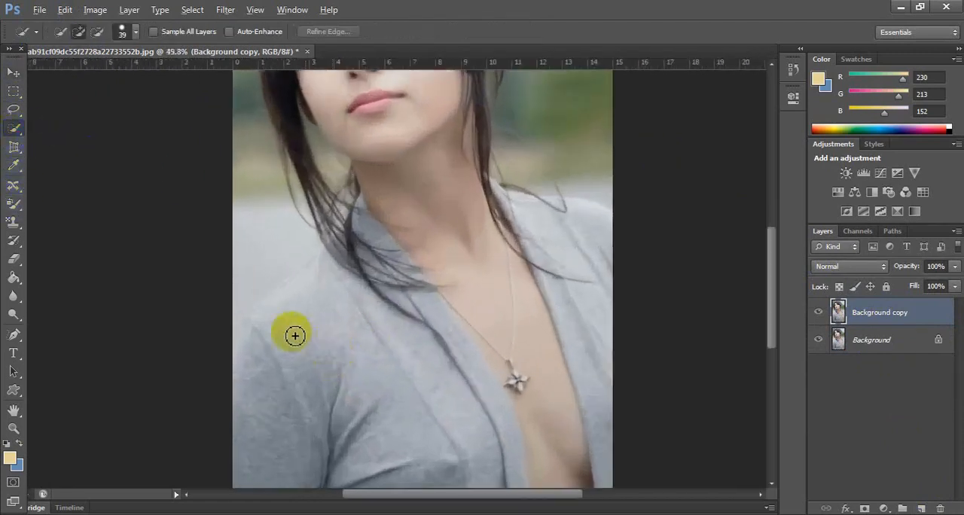
click(281, 334)
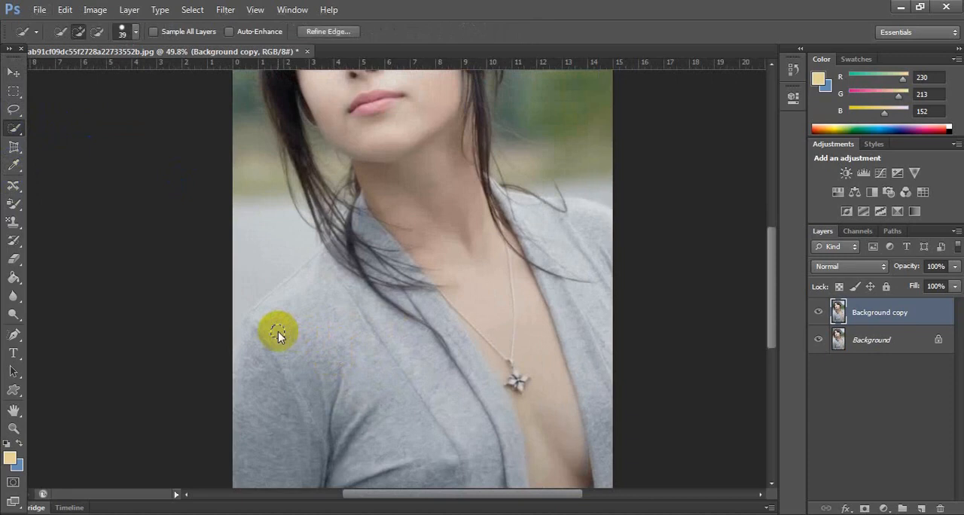
click(331, 319)
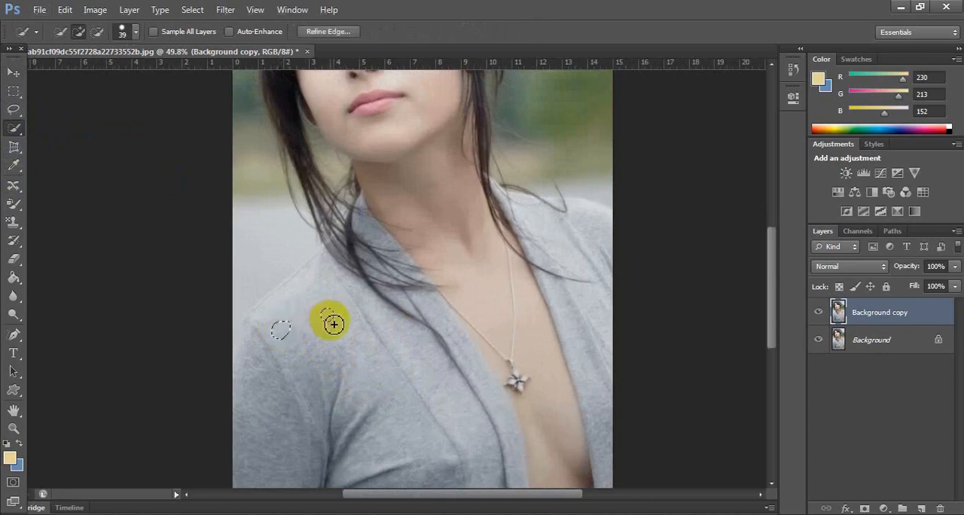
drag(292, 317, 449, 417)
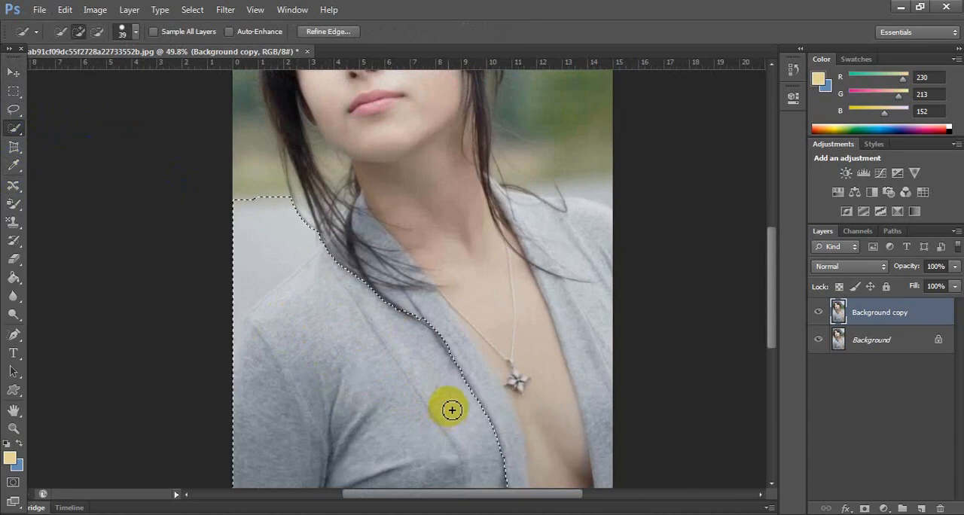
Extend the selection along the cardigan's front edge below the collar, down to the image's lower border.
mouse_move(469, 346)
mouse_down()
mouse_move(417, 248)
mouse_move(400, 251)
mouse_move(420, 268)
mouse_up()
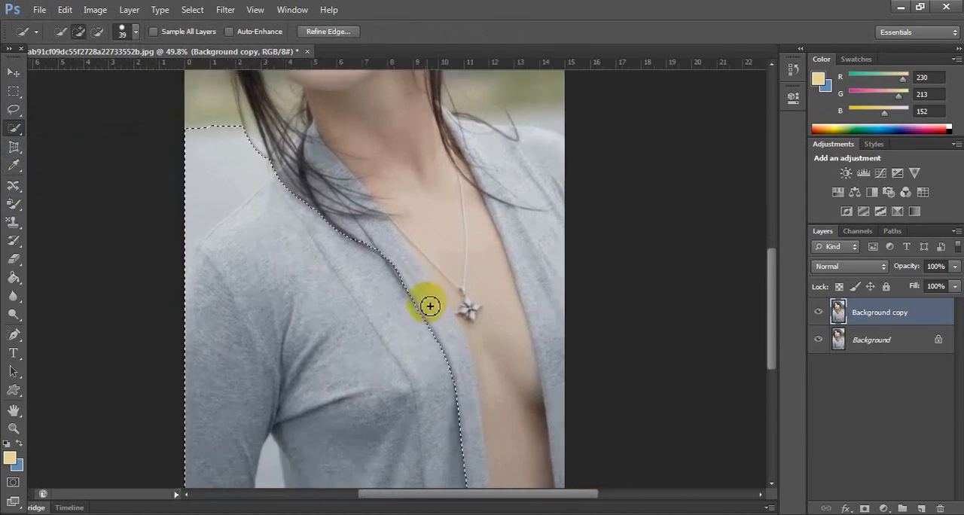
mouse_move(429, 301)
mouse_down()
mouse_move(478, 425)
mouse_move(474, 447)
mouse_move(457, 451)
mouse_move(480, 478)
mouse_move(474, 464)
mouse_move(474, 484)
mouse_move(478, 451)
mouse_move(469, 462)
mouse_move(463, 430)
mouse_up()
key(space)
mouse_move(498, 385)
mouse_down()
mouse_move(460, 282)
mouse_move(467, 311)
mouse_up()
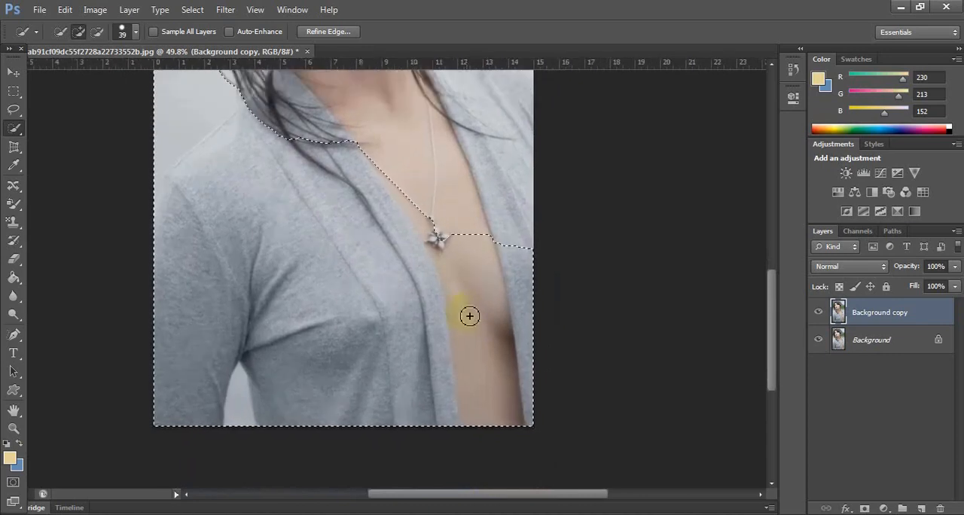
Set the selection brush size to 102 px and subtract the chest skin and necklace pendant from the selection.
key(alt)
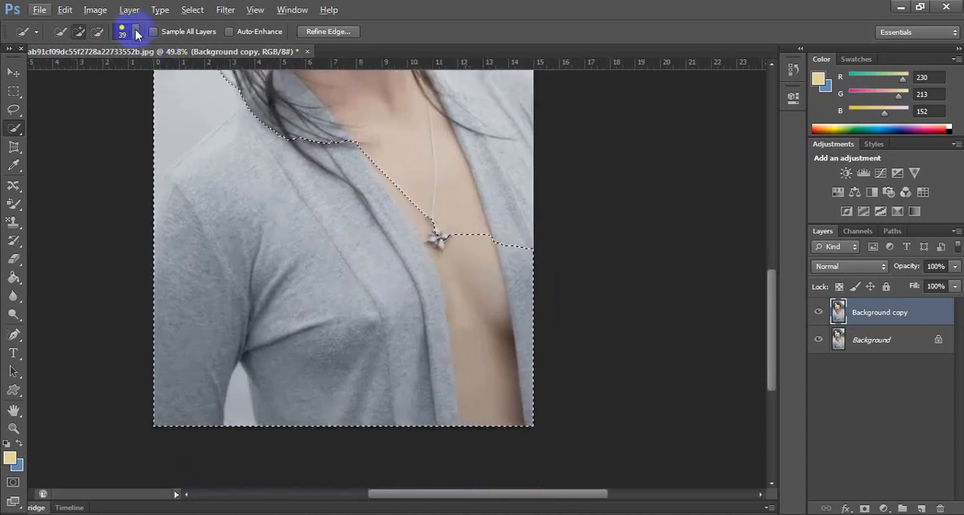
click(127, 31)
click(127, 71)
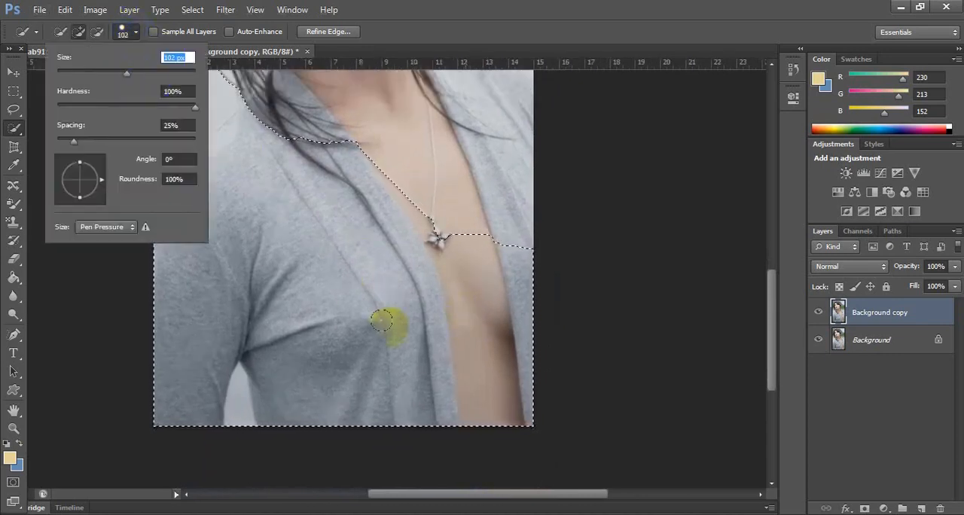
key(alt)
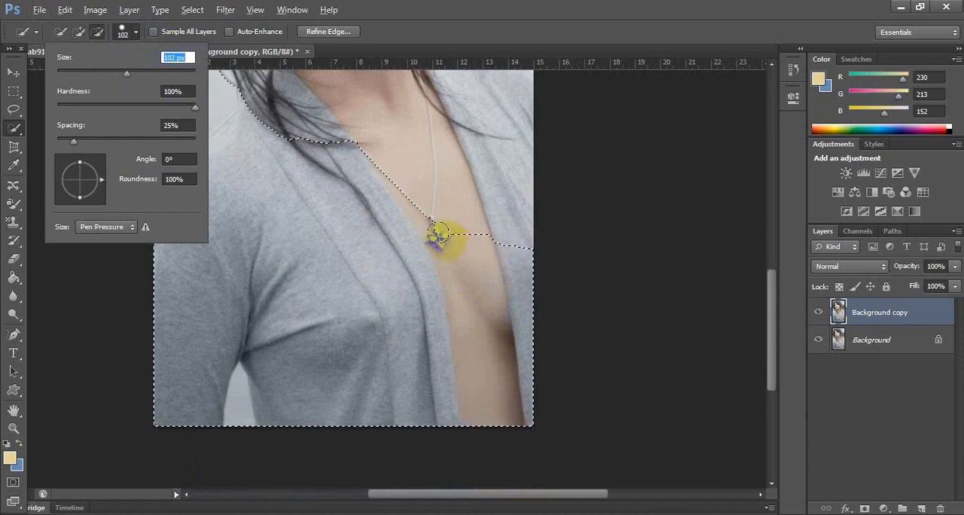
mouse_move(441, 235)
mouse_down()
mouse_move(454, 242)
mouse_move(445, 250)
mouse_move(456, 267)
mouse_move(473, 271)
mouse_move(460, 288)
mouse_move(474, 331)
mouse_move(462, 329)
mouse_move(465, 399)
mouse_move(441, 228)
mouse_move(400, 180)
mouse_up()
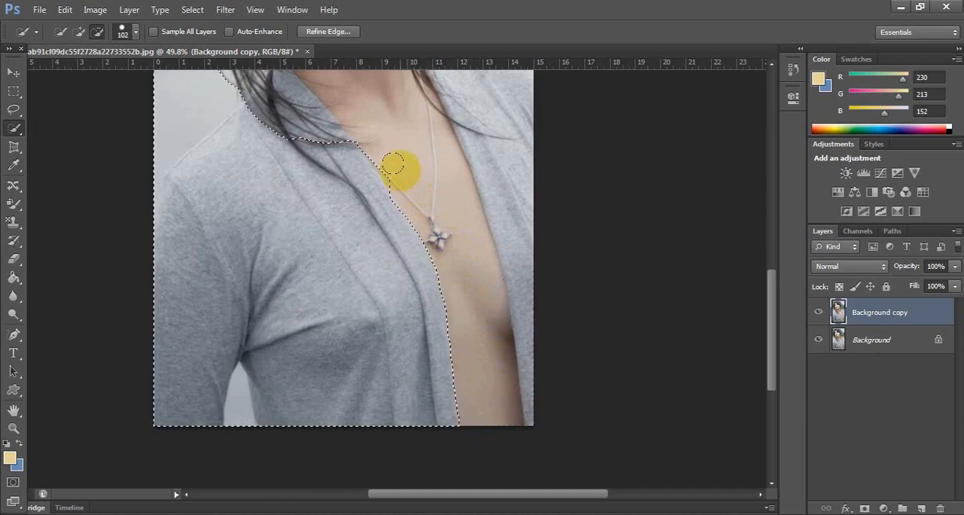
Refine the selection along the cardigan's lapel beside the necklace chain, adding the missing fabric strip back in.
scroll(397, 172, up, 4)
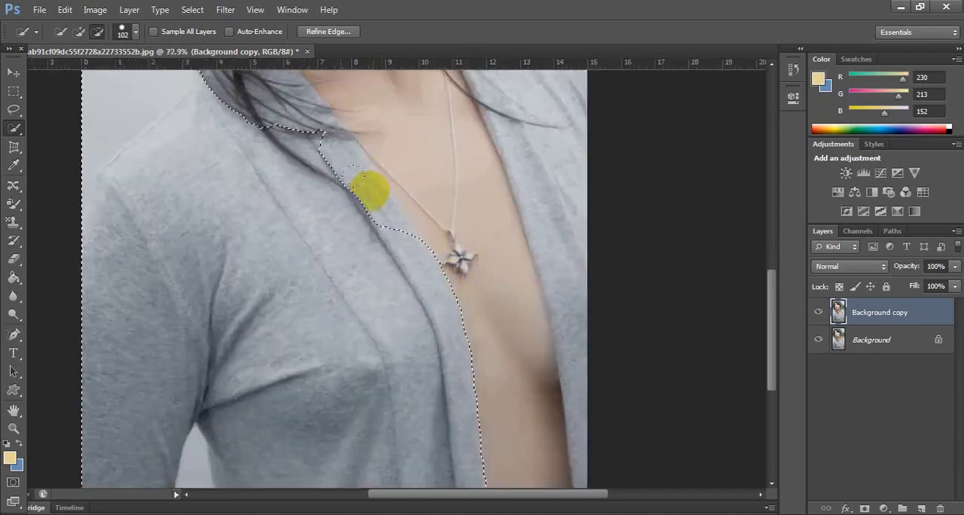
drag(366, 193, 388, 223)
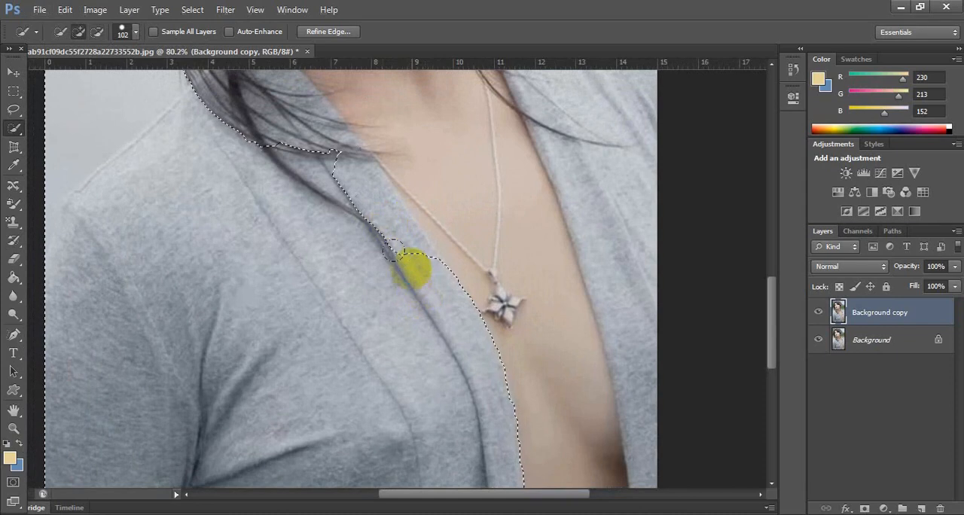
mouse_move(376, 230)
mouse_down()
mouse_move(361, 199)
mouse_move(395, 183)
mouse_move(408, 165)
mouse_move(401, 155)
mouse_move(355, 194)
mouse_move(361, 205)
mouse_up()
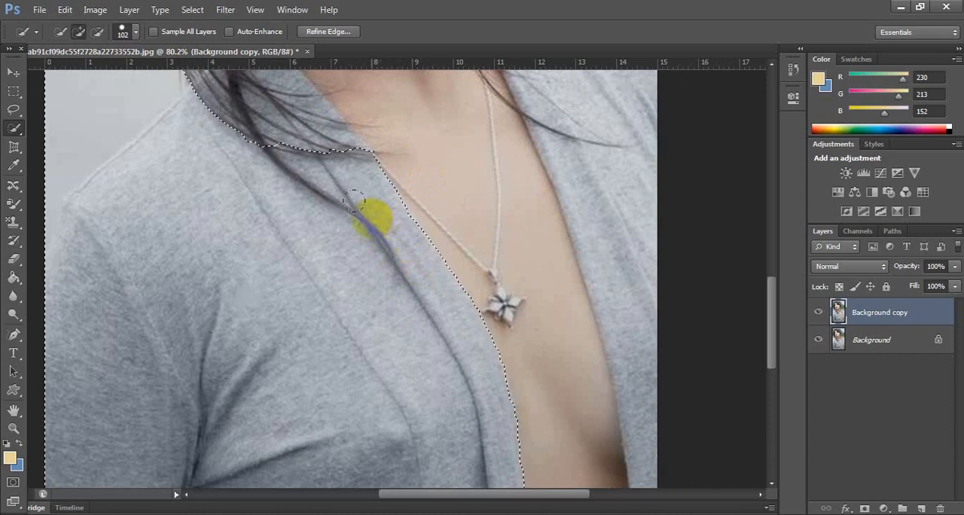
drag(351, 188, 382, 268)
Subtract the pale background above the left-hand shoulder so the selection follows the shoulder line.
alt+right_click(269, 198)
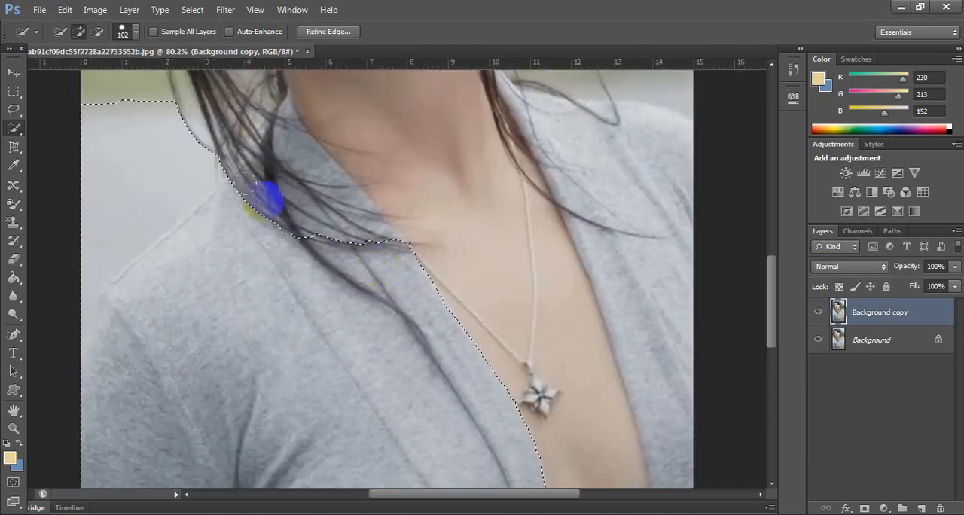
mouse_move(108, 121)
alt+mouse_down()
mouse_move(85, 121)
mouse_move(157, 121)
mouse_move(197, 162)
mouse_move(177, 143)
mouse_move(194, 162)
mouse_move(96, 159)
mouse_move(49, 259)
mouse_move(66, 277)
mouse_move(50, 263)
mouse_move(86, 276)
alt+mouse_up()
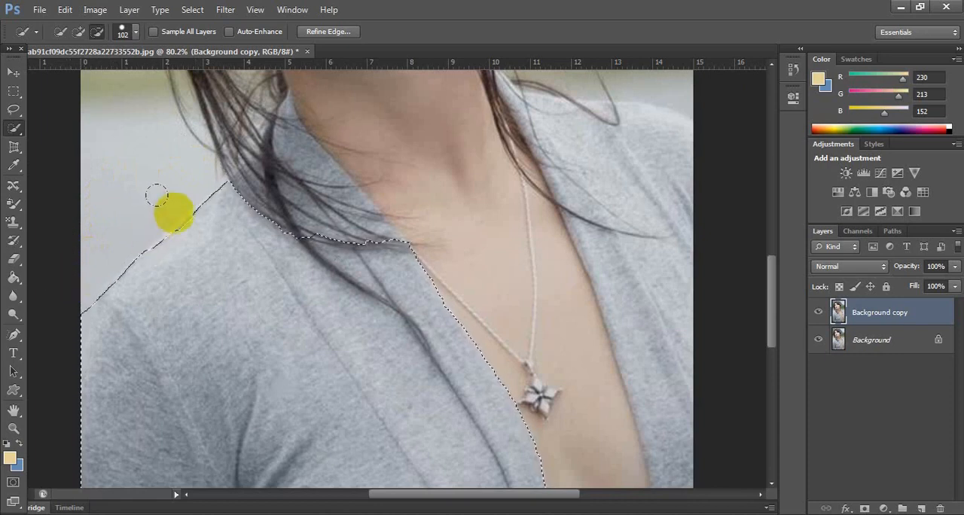
alt+drag(176, 216, 179, 220)
Set the selection brush size to 53 px and subtract the dark hair strand lying across the lapel.
click(137, 37)
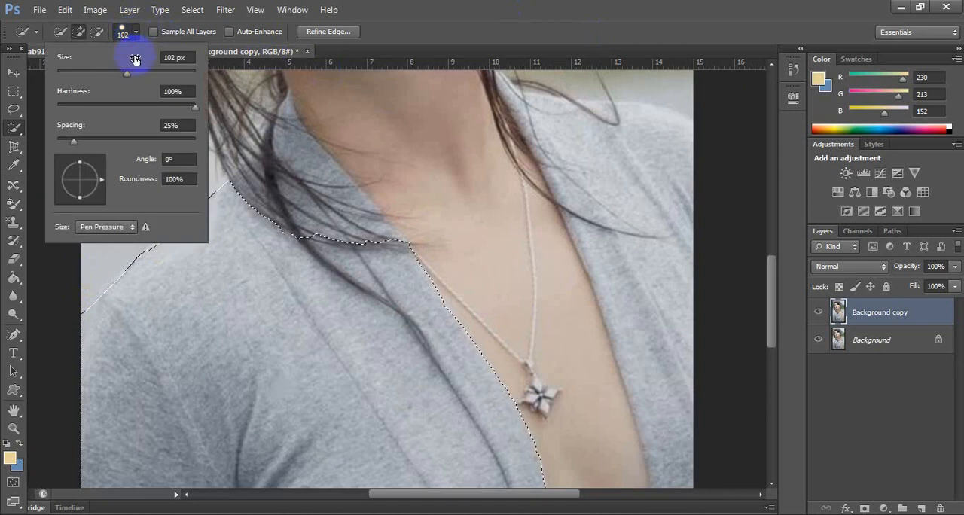
drag(128, 75, 94, 74)
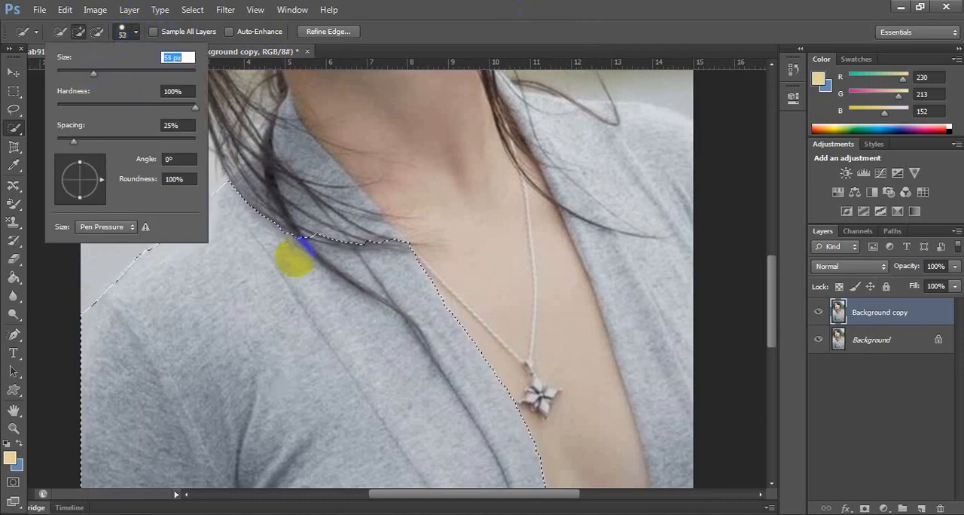
key(BackSpace)
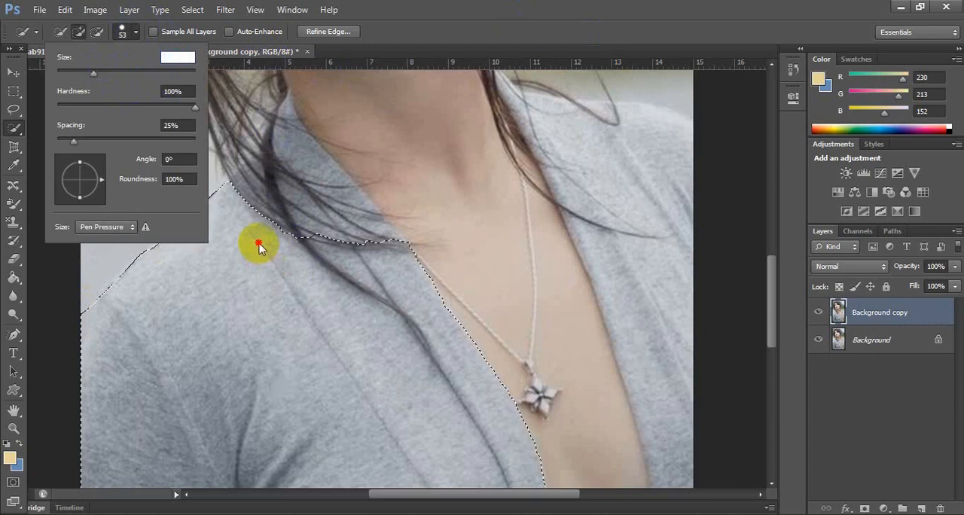
key(Return)
click(494, 216)
key(Return)
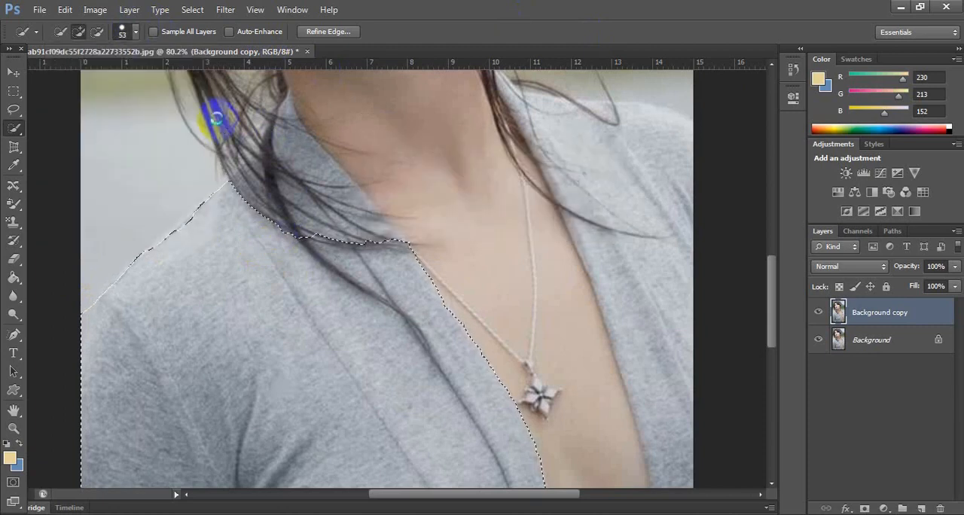
scroll(229, 193, up, 1)
drag(271, 171, 271, 223)
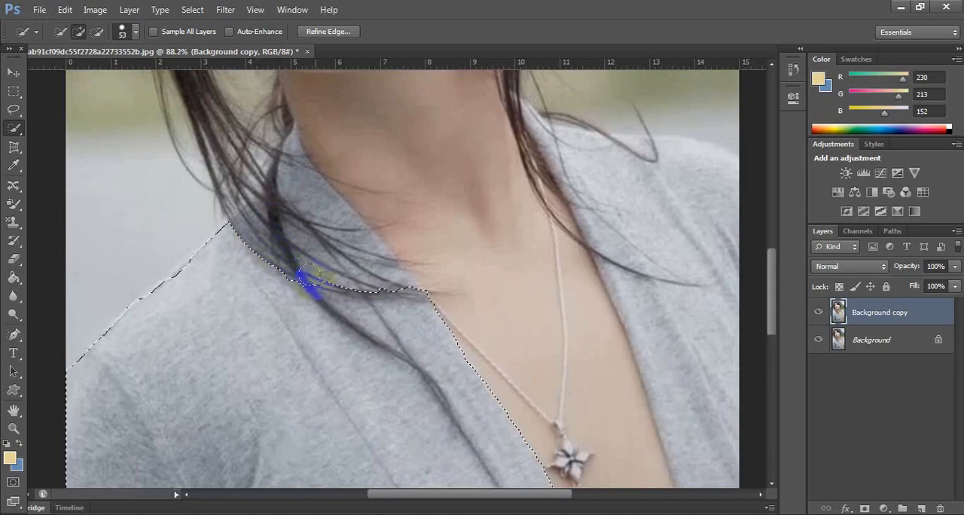
key(alt)
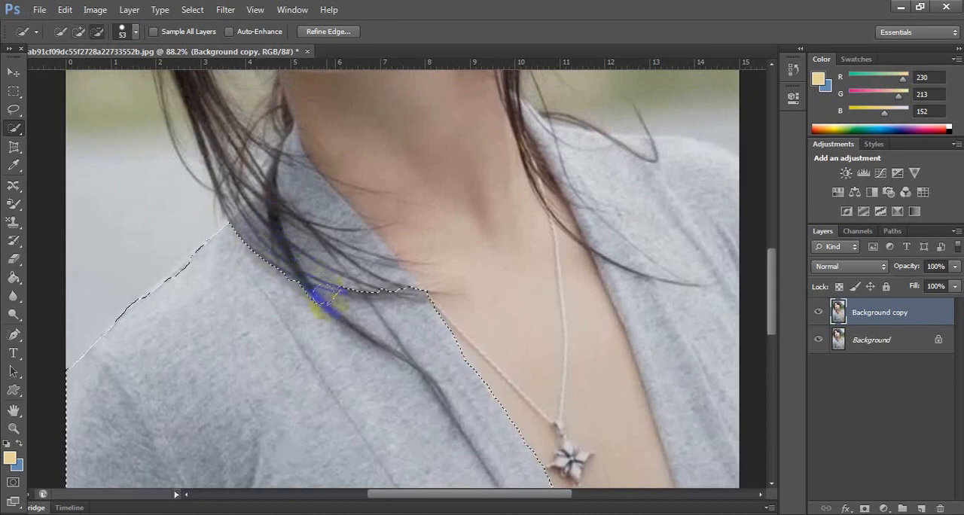
click(352, 308)
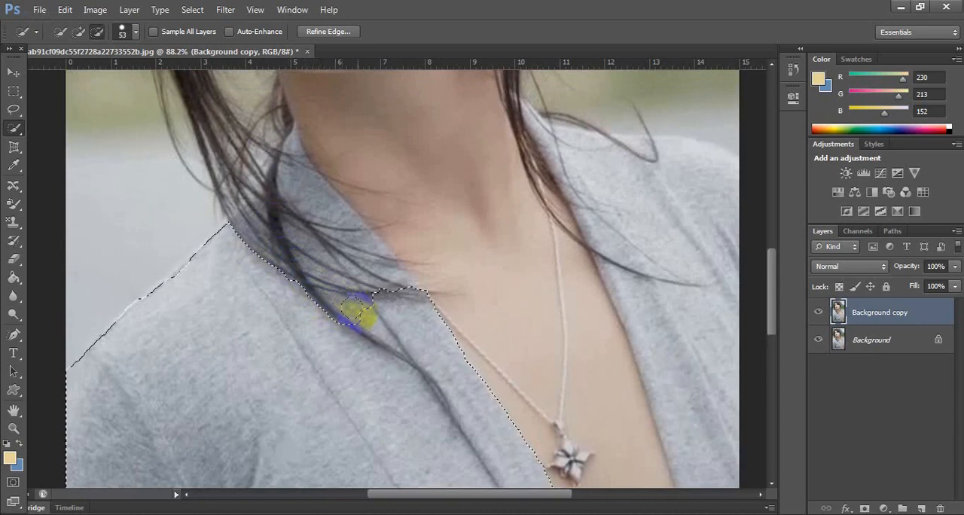
drag(365, 312, 414, 350)
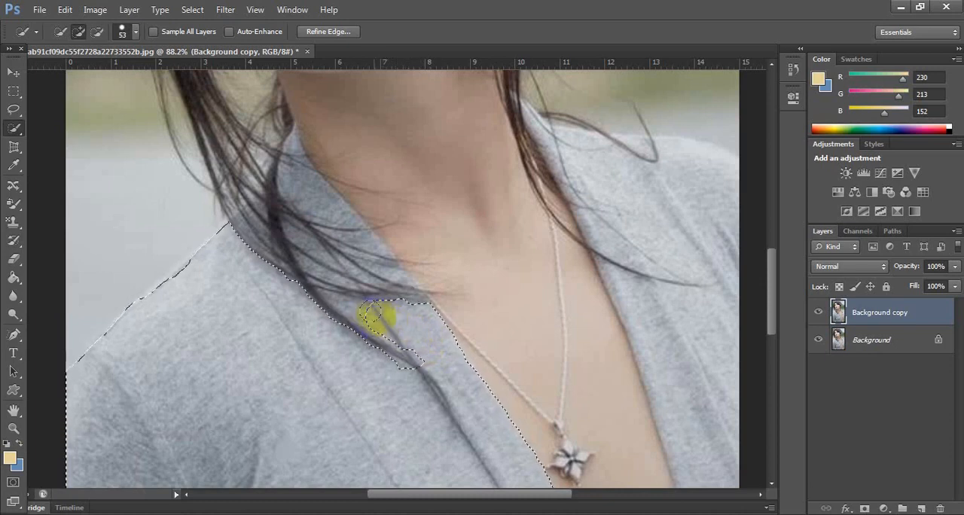
Set the selection brush size to 18 px, add the collar fabric beside the neck and subtract the hair over it.
click(135, 32)
click(69, 73)
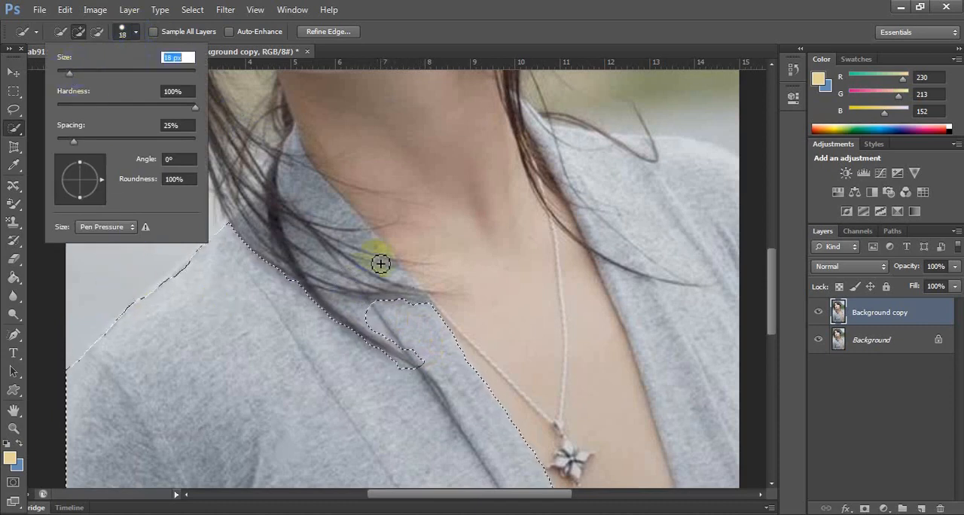
click(343, 220)
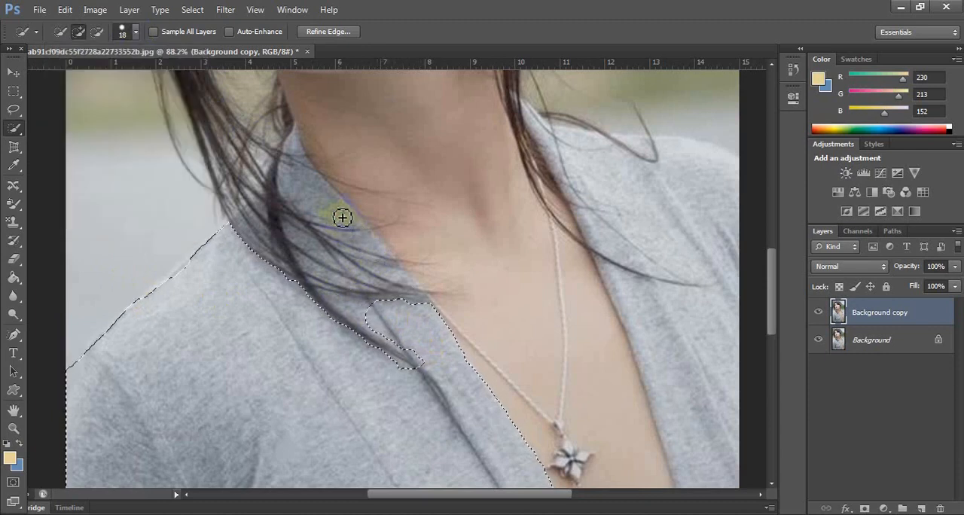
mouse_move(329, 206)
mouse_down()
mouse_move(310, 161)
mouse_move(293, 145)
mouse_up()
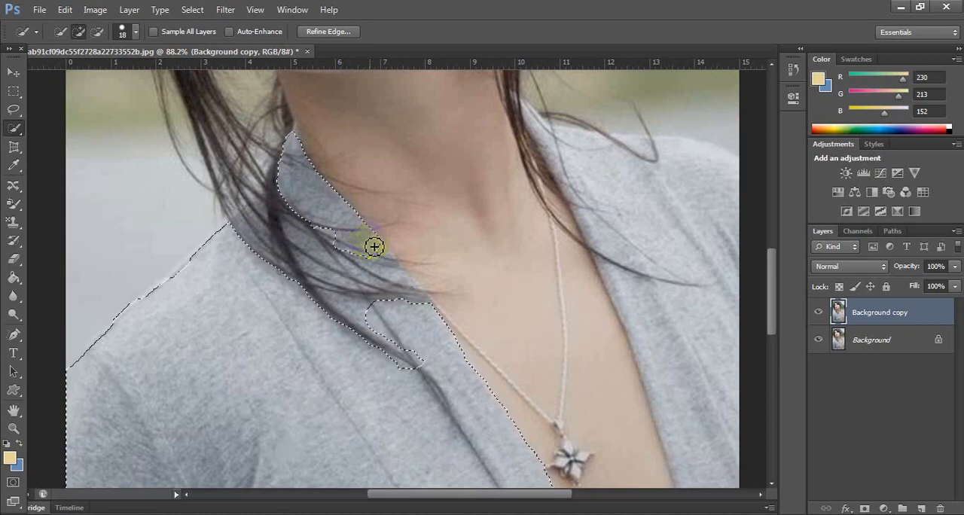
drag(374, 246, 391, 281)
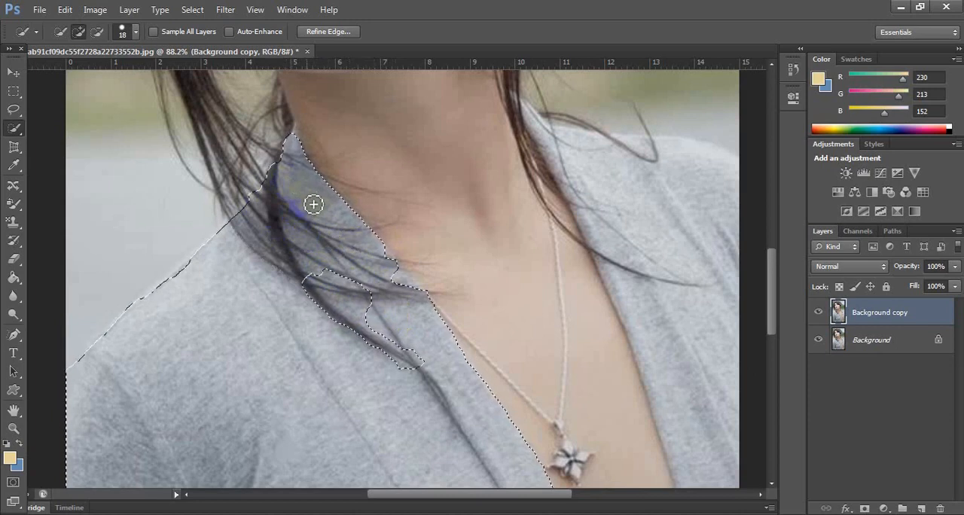
key(alt)
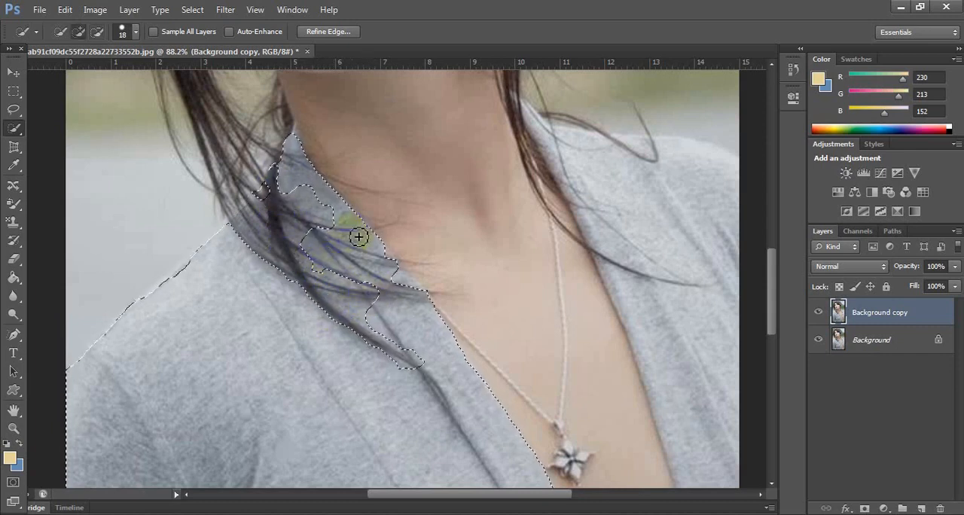
Add the cardigan's shoulder and front at the image's right to the selection, following the lapel edge downward.
alt+scroll(346, 287, down, 4)
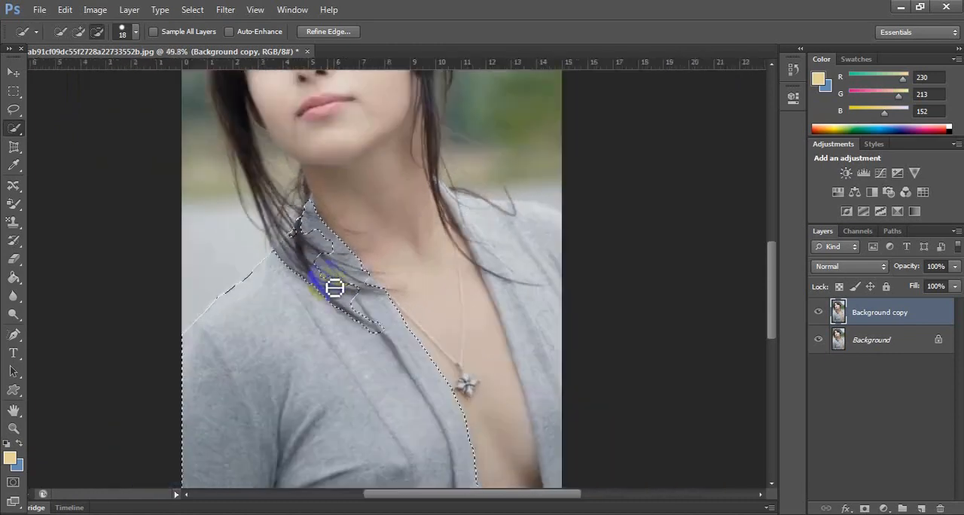
alt+scroll(504, 249, up, 2)
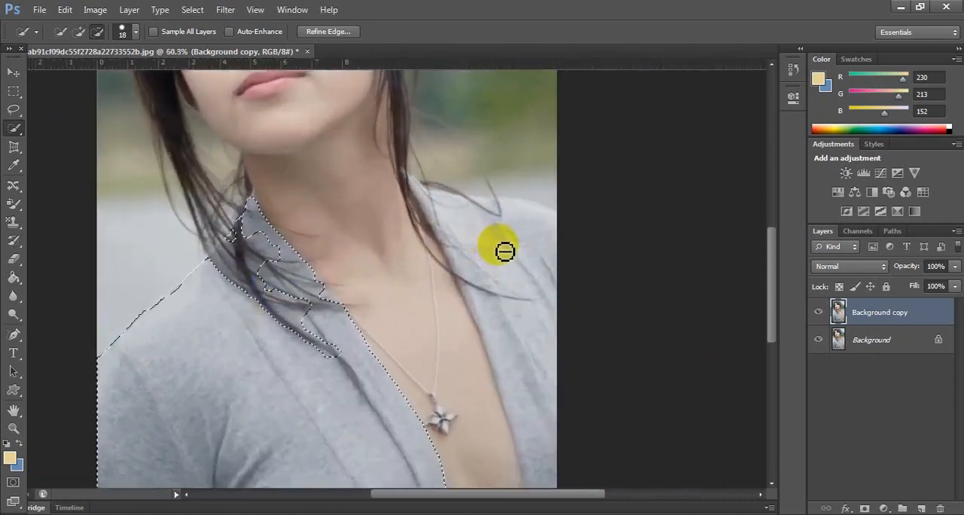
drag(513, 244, 462, 216)
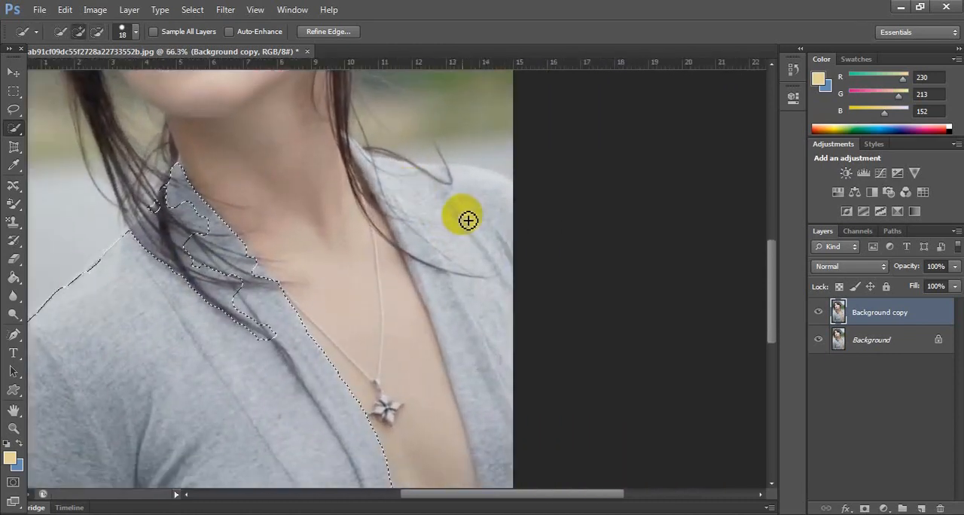
click(469, 187)
click(452, 200)
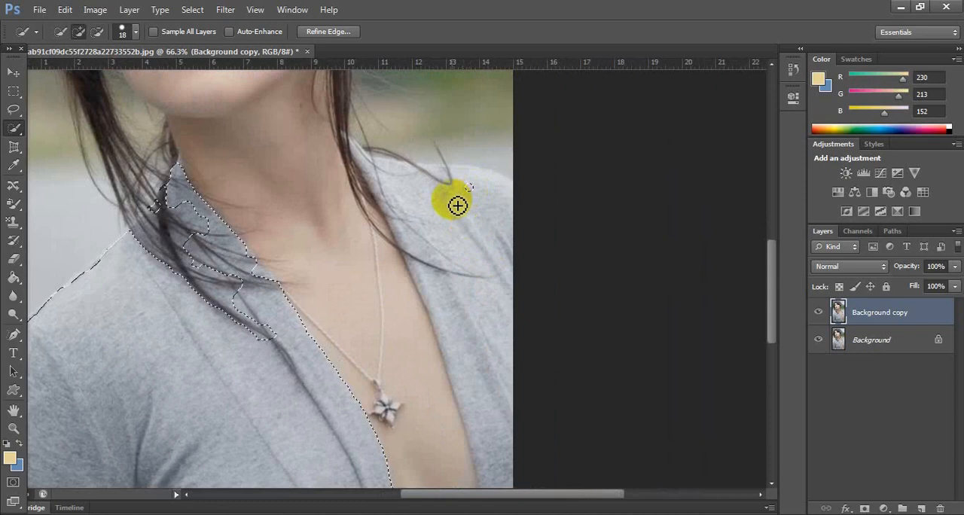
mouse_move(416, 191)
mouse_down()
mouse_move(409, 185)
mouse_move(454, 252)
mouse_move(492, 409)
mouse_up()
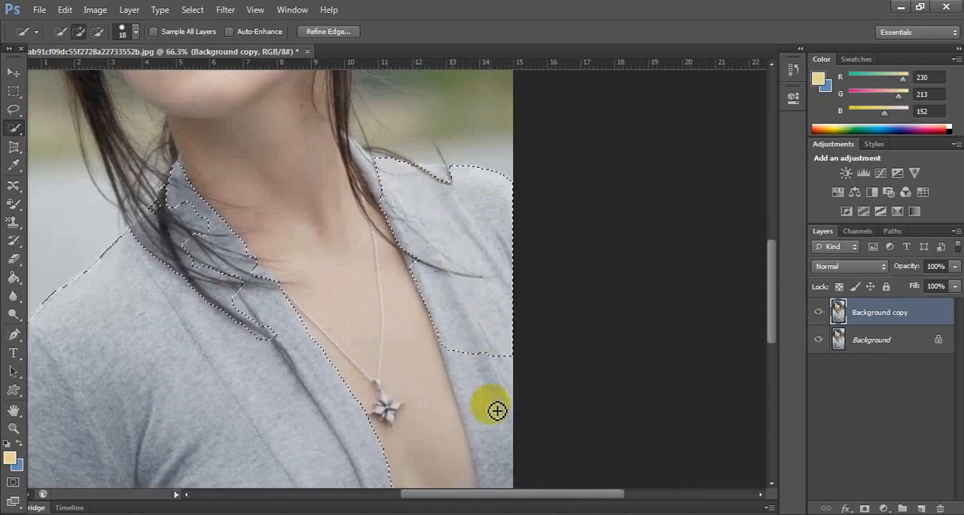
mouse_move(488, 447)
mouse_down()
mouse_move(490, 430)
mouse_move(499, 475)
mouse_up()
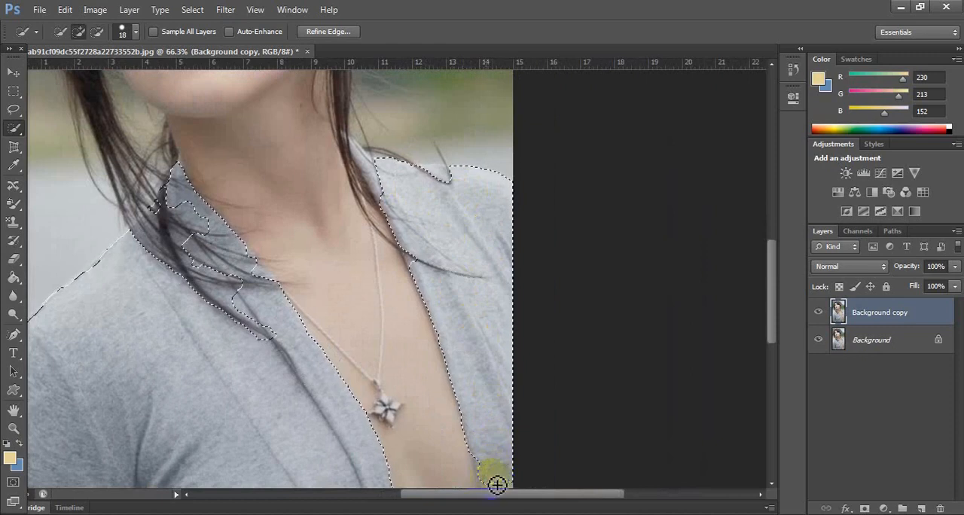
Add the narrow cardigan strip along the image's right edge to the selection, down to the bottom of the picture.
key(space)
drag(509, 415, 491, 207)
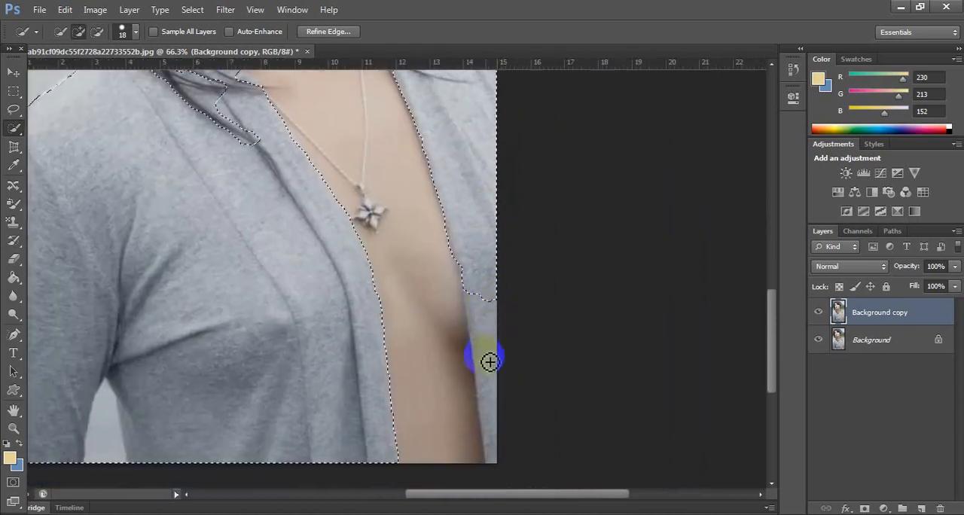
mouse_move(490, 361)
mouse_down()
mouse_move(496, 458)
mouse_move(471, 339)
mouse_move(492, 490)
mouse_up()
key(space)
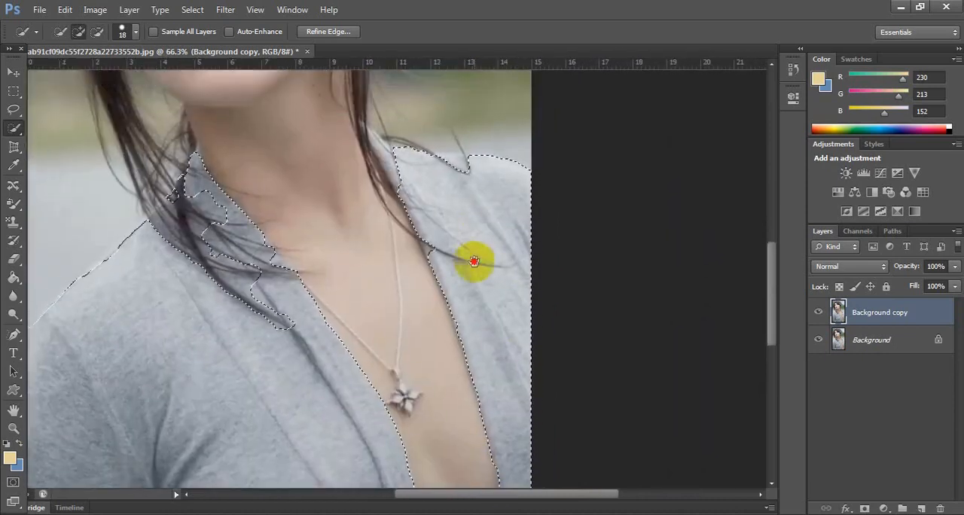
Add the small gap in the lapel edge at the image's right, where the hair strand crosses it, to the selection.
scroll(419, 313, up, 2)
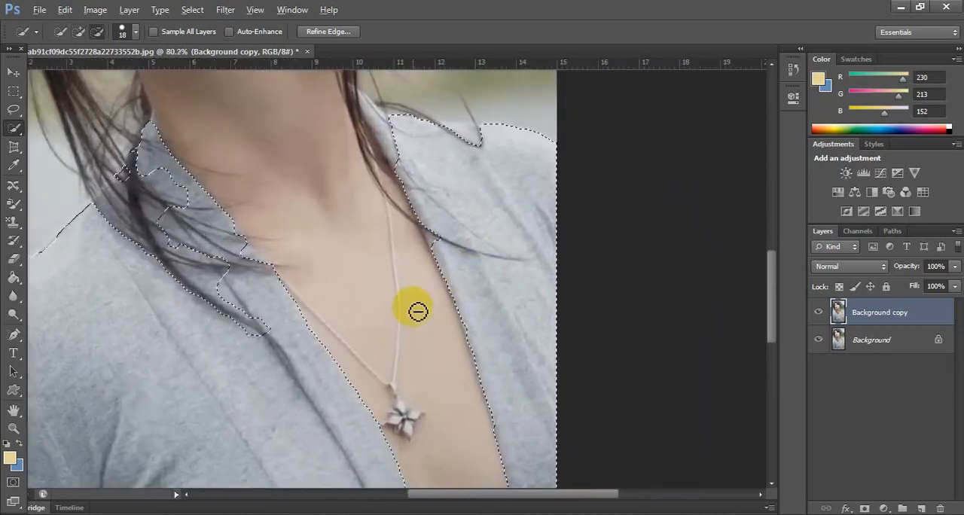
click(441, 244)
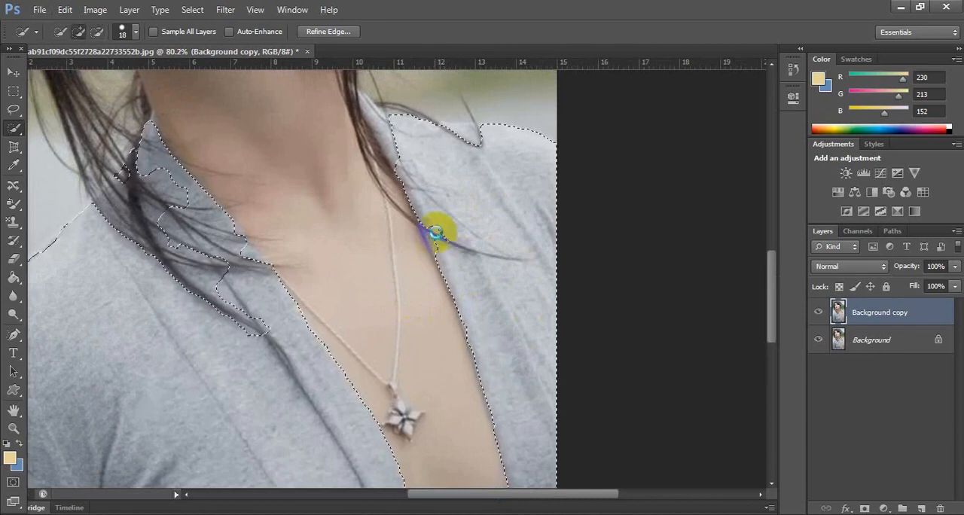
click(437, 238)
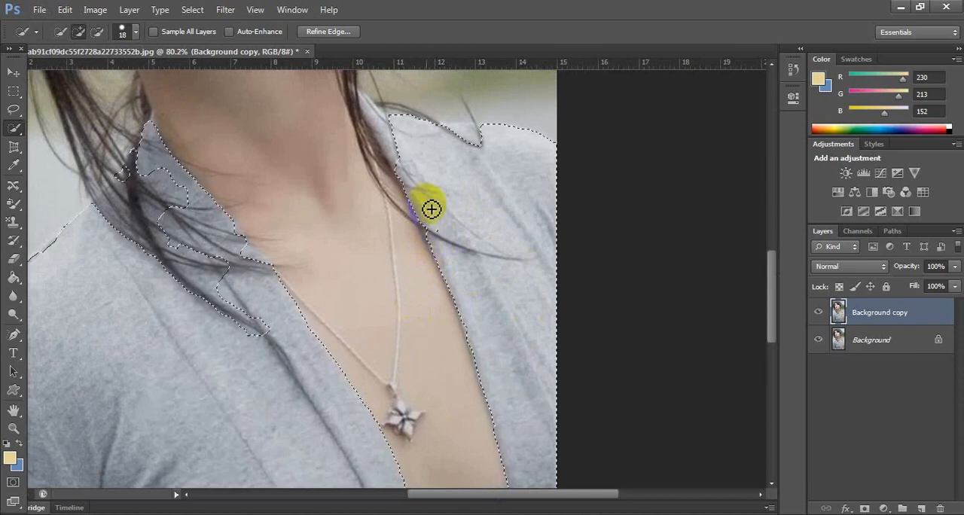
scroll(429, 319, down, 3)
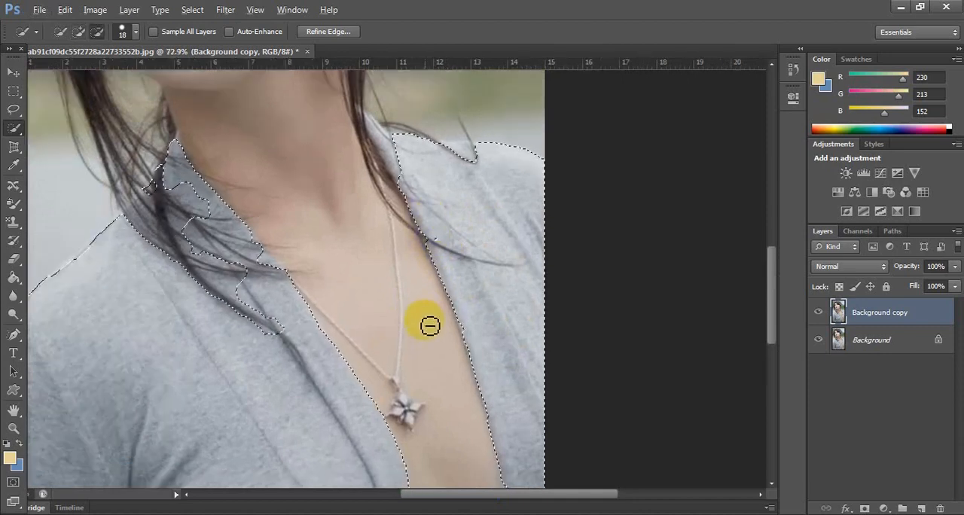
Add the collar fabric beside the neck at the image's right, subtract the hair over it and touch up the lapel edge below.
scroll(410, 170, up, 1)
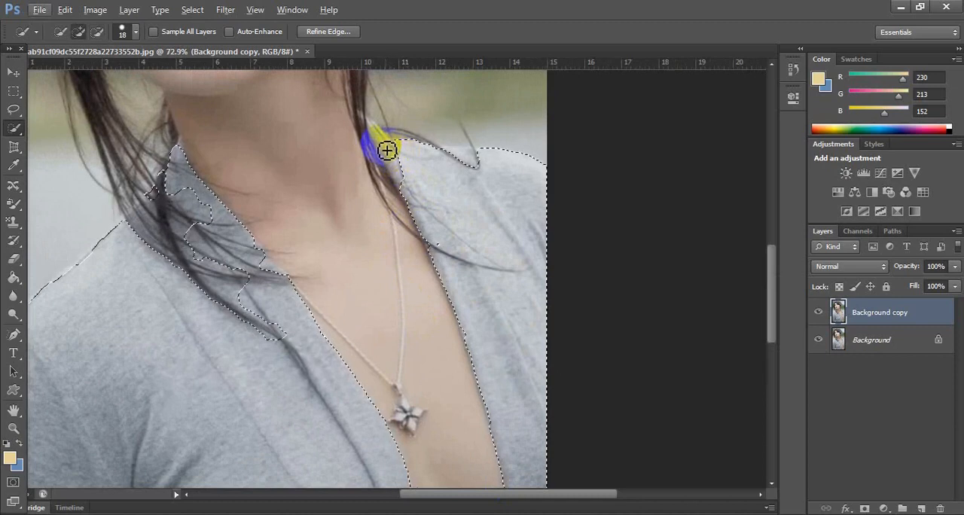
drag(382, 149, 384, 148)
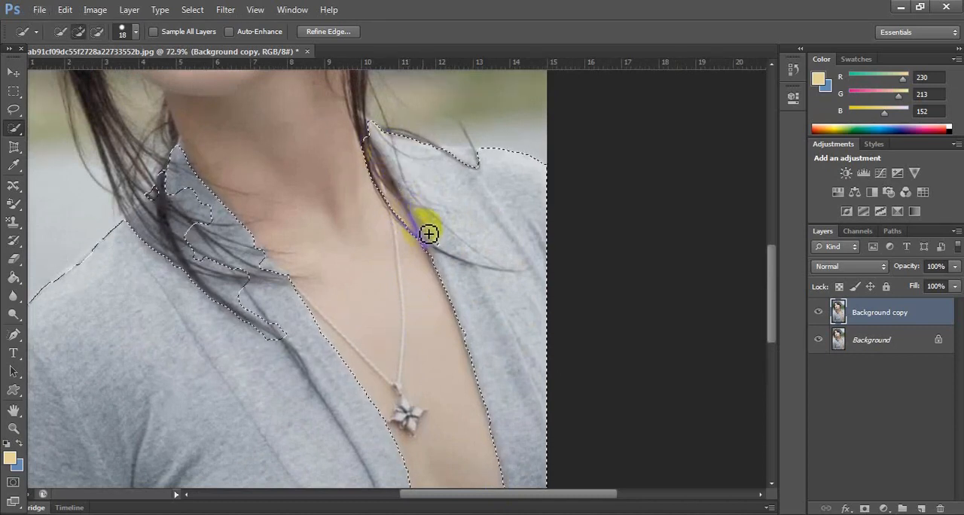
key(alt)
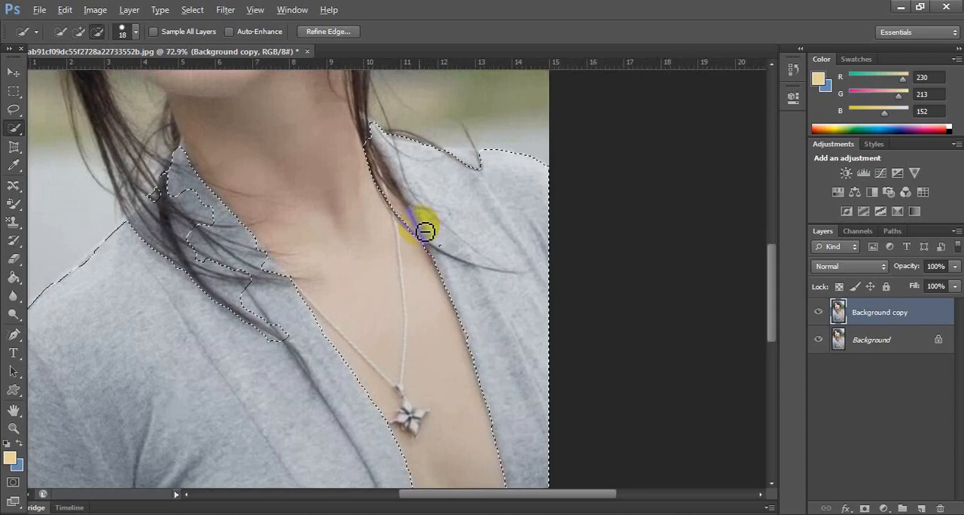
scroll(425, 232, up, 1)
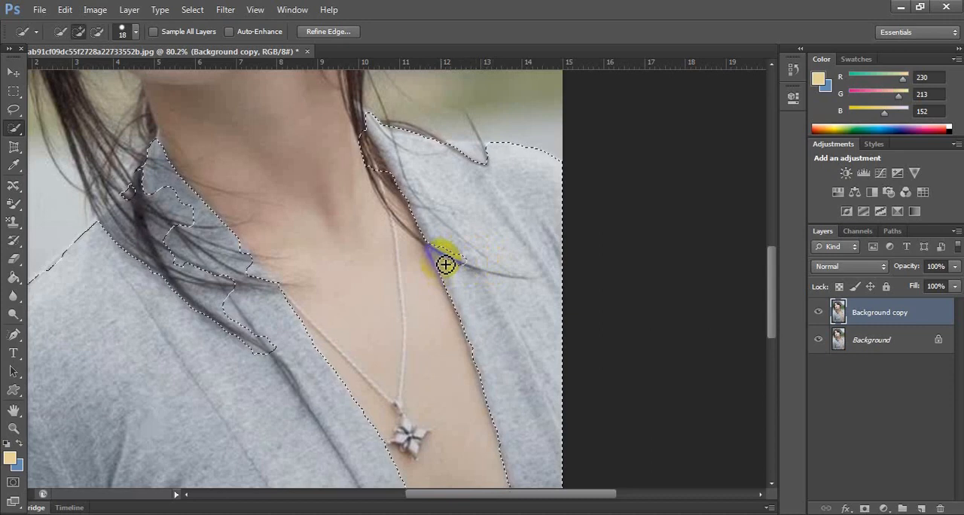
click(445, 266)
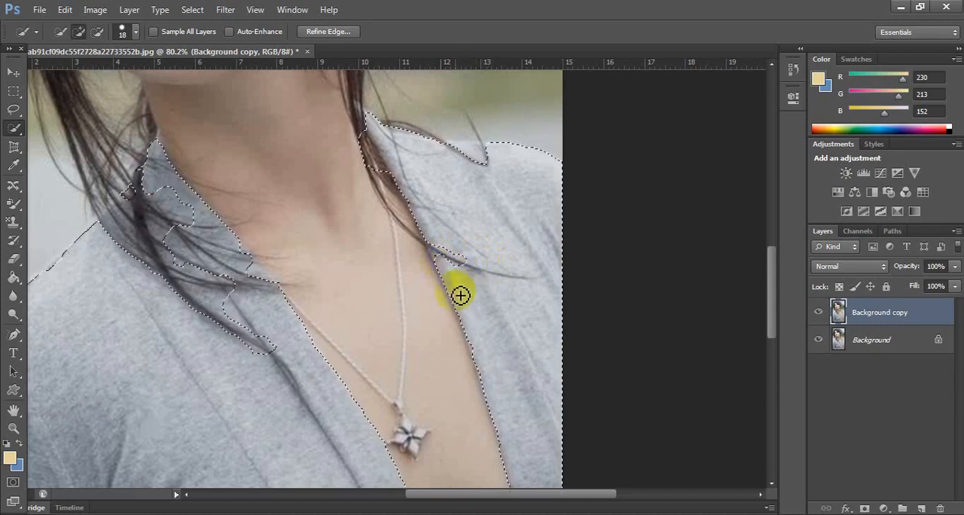
scroll(450, 293, down, 4)
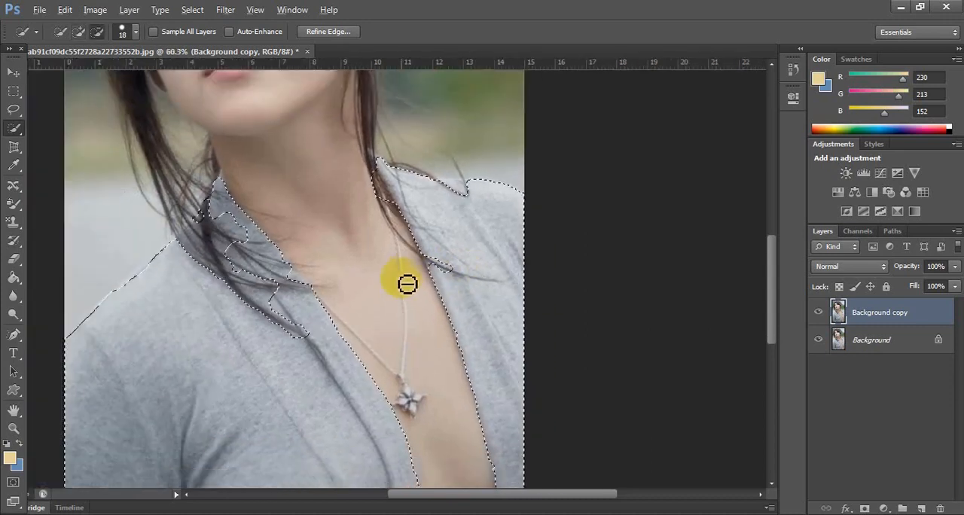
Clean up the selection along the shoulder line at the image's right, subtracting around the hair strand that crosses it.
scroll(473, 226, up, 2)
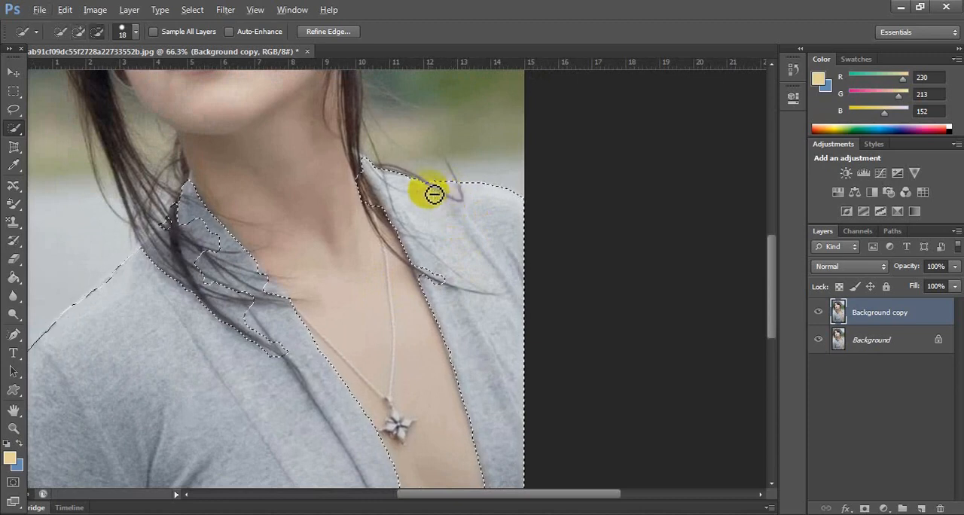
alt+click(433, 186)
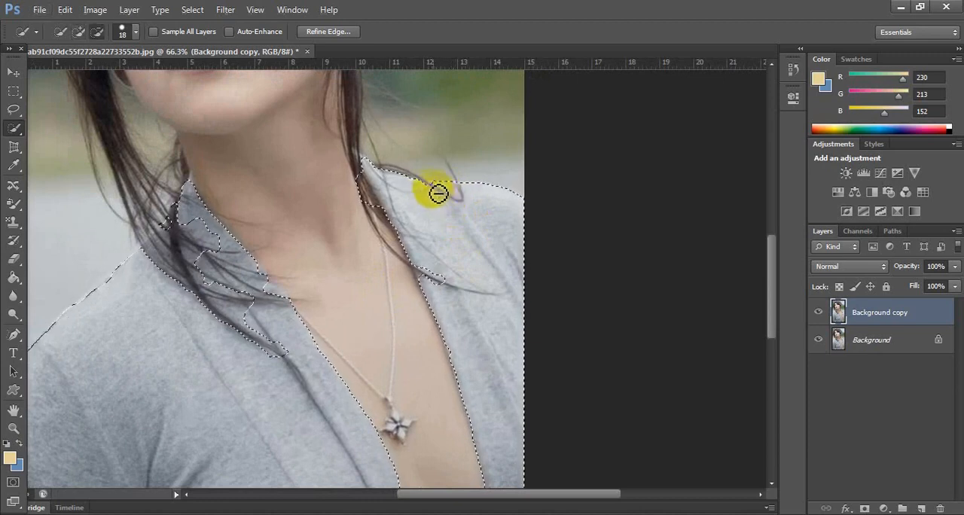
scroll(475, 269, down, 8)
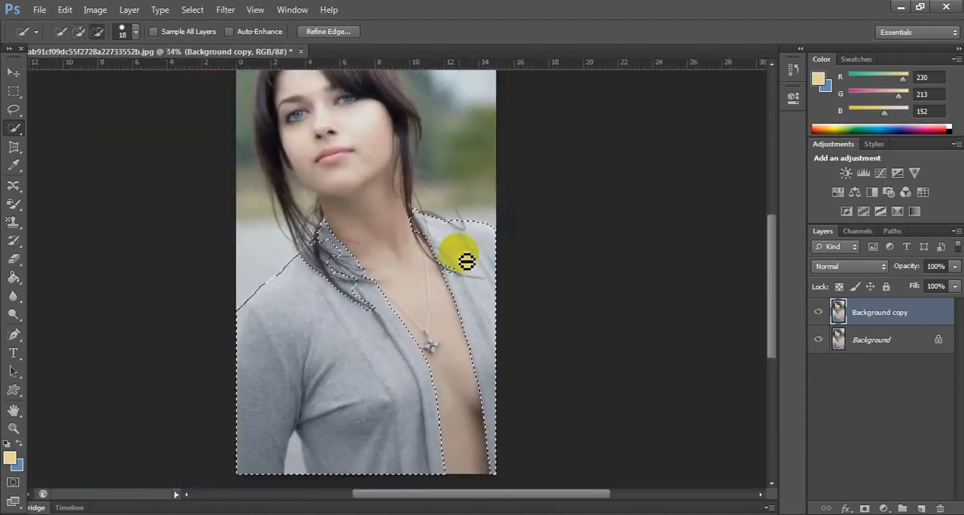
scroll(467, 256, down, 1)
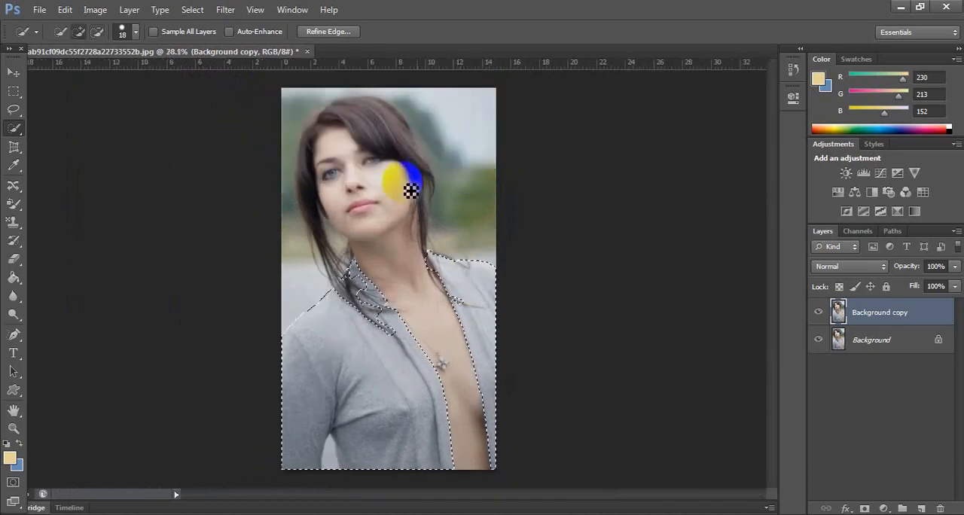
Open the Color Balance adjustment for the selected cardigan on the Background copy layer.
click(888, 339)
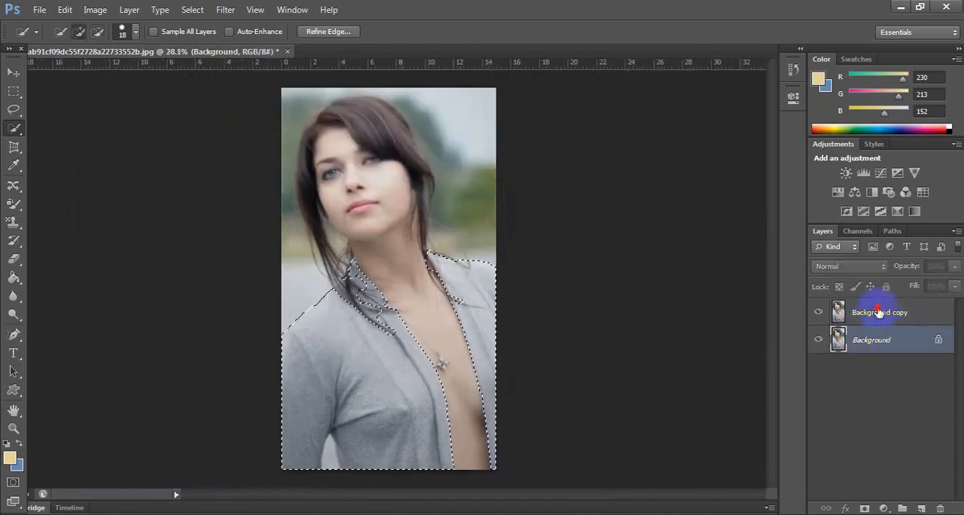
click(879, 311)
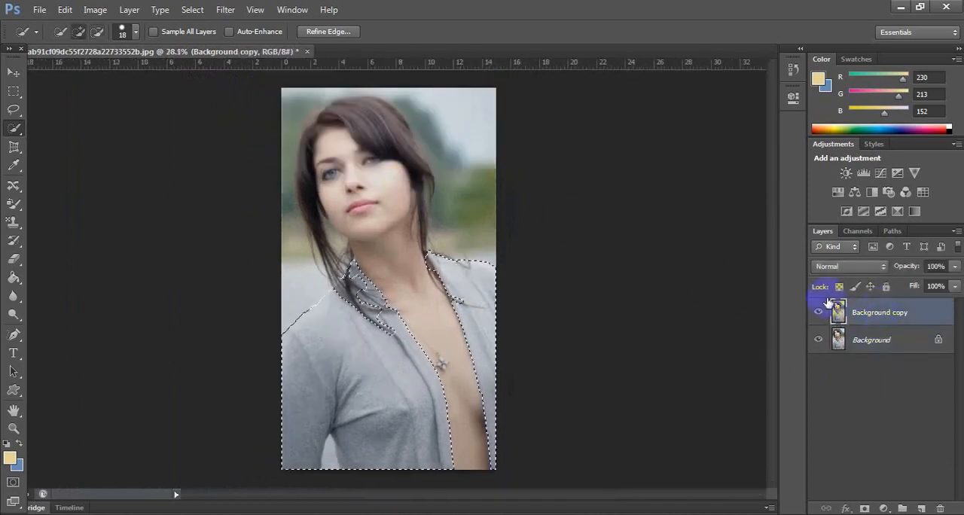
click(95, 10)
mouse_move(181, 46)
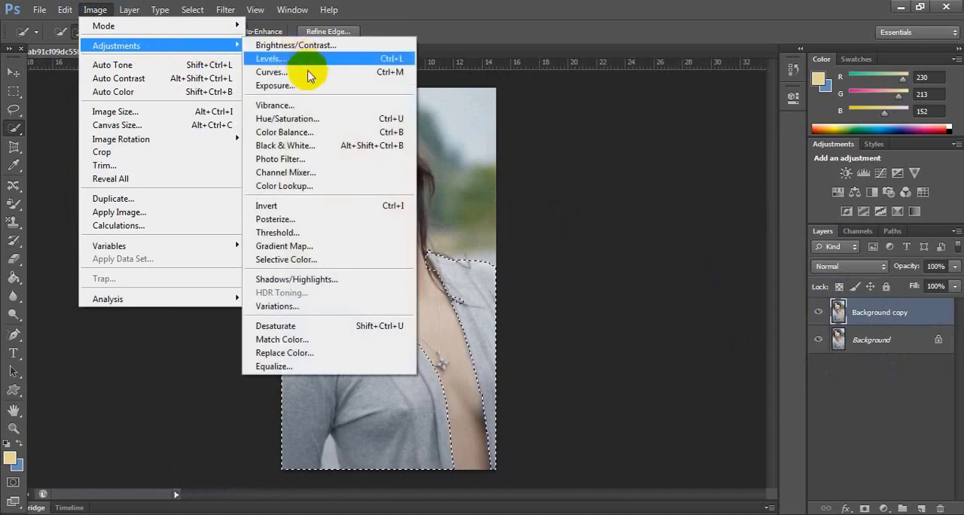
click(305, 134)
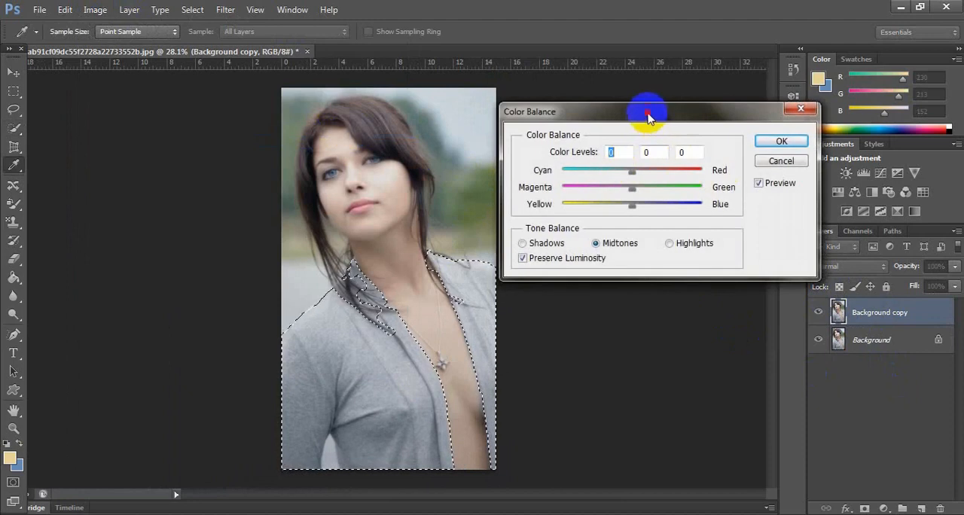
drag(646, 111, 694, 120)
Apply midtone color levels of -81 cyan/red, +70 magenta/green and -100 yellow/blue to turn the cardigan green, and deselect it.
drag(678, 188, 725, 195)
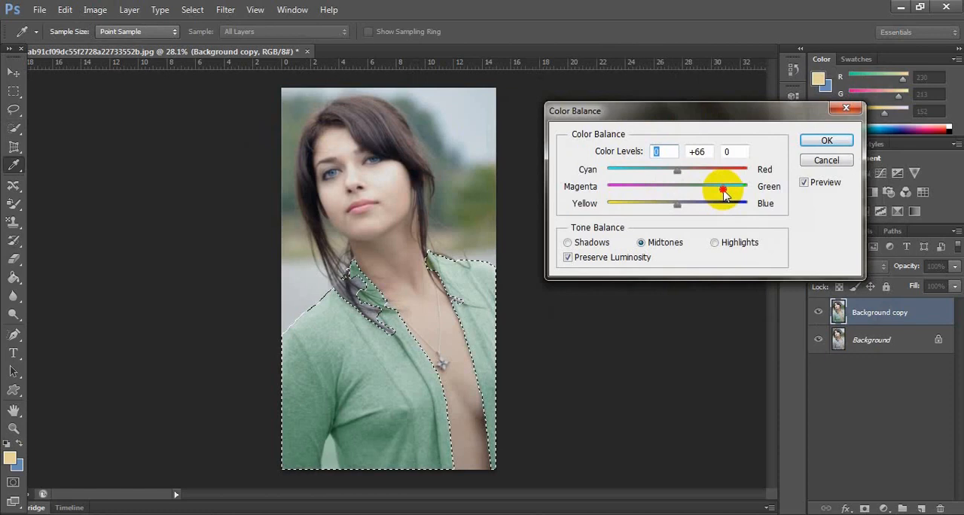
drag(676, 169, 630, 211)
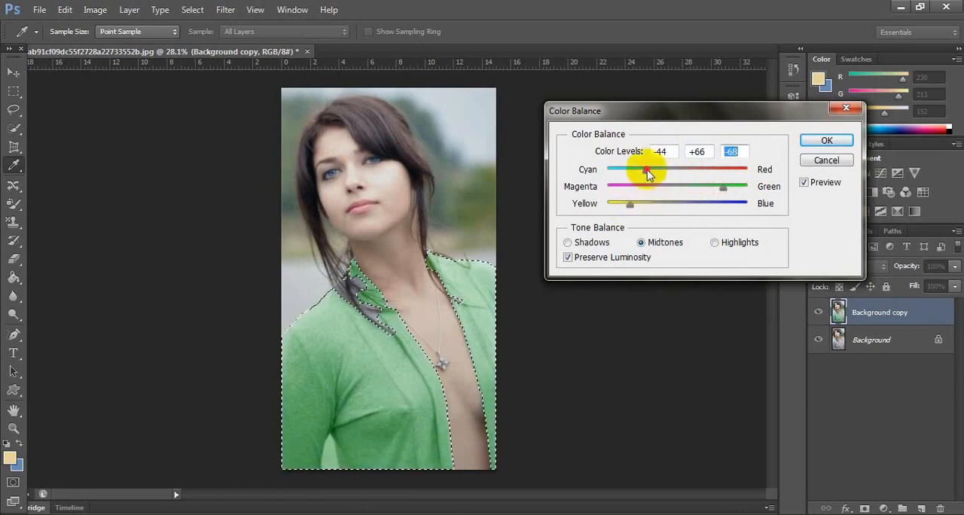
drag(645, 170, 622, 174)
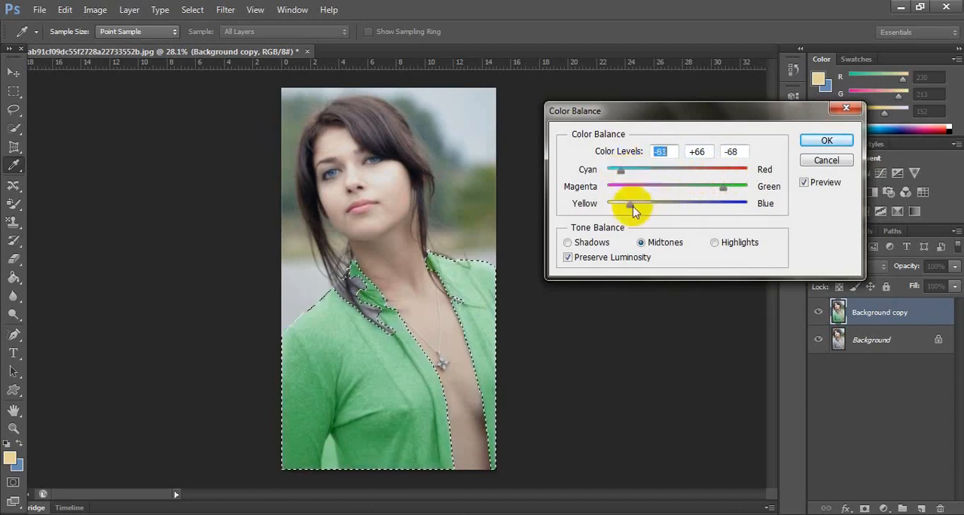
drag(631, 211, 606, 210)
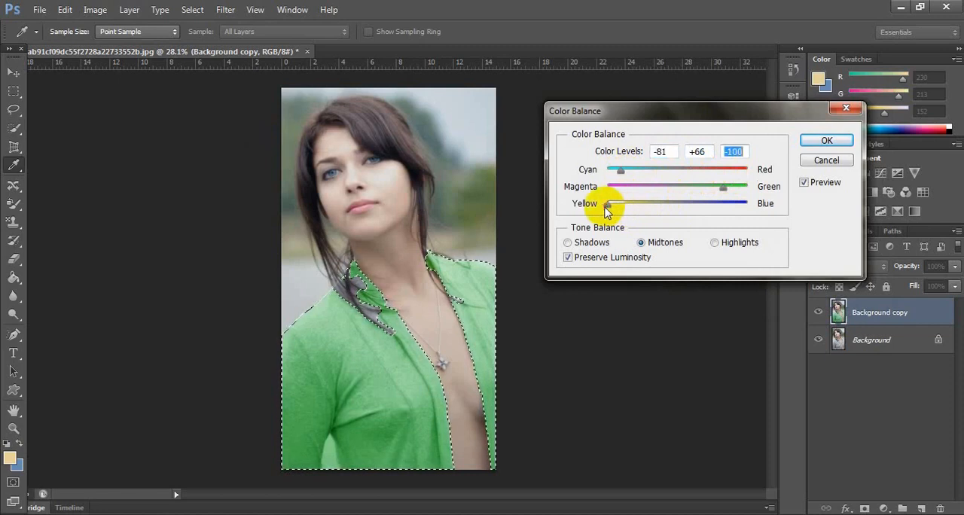
drag(723, 194, 727, 193)
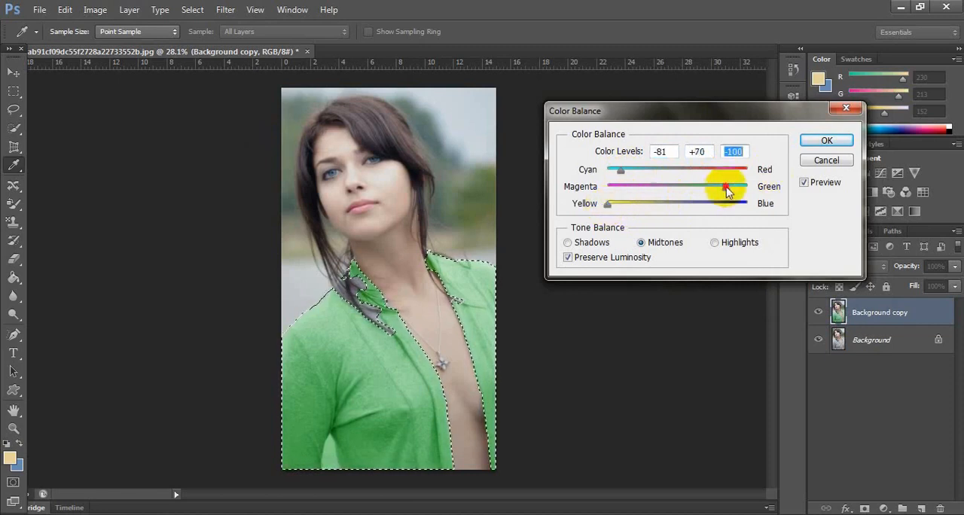
click(826, 140)
key(w)
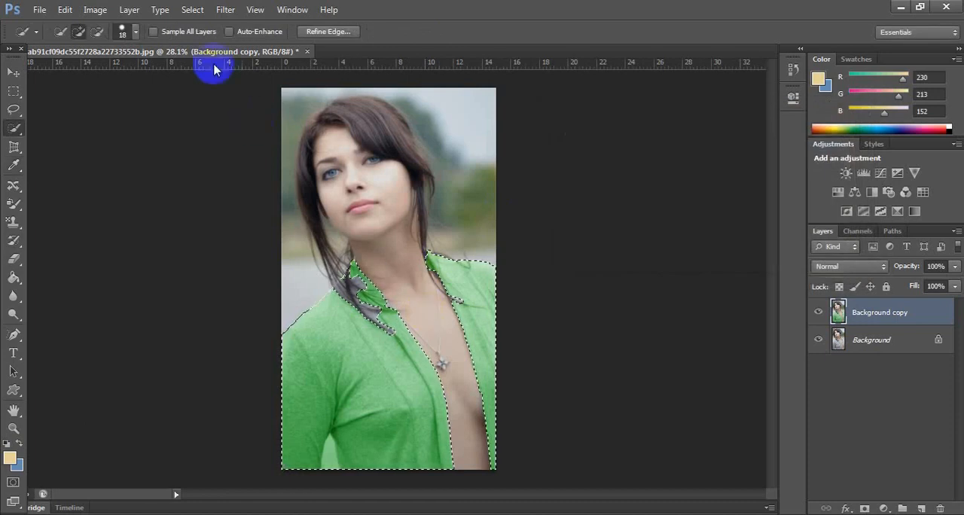
click(192, 10)
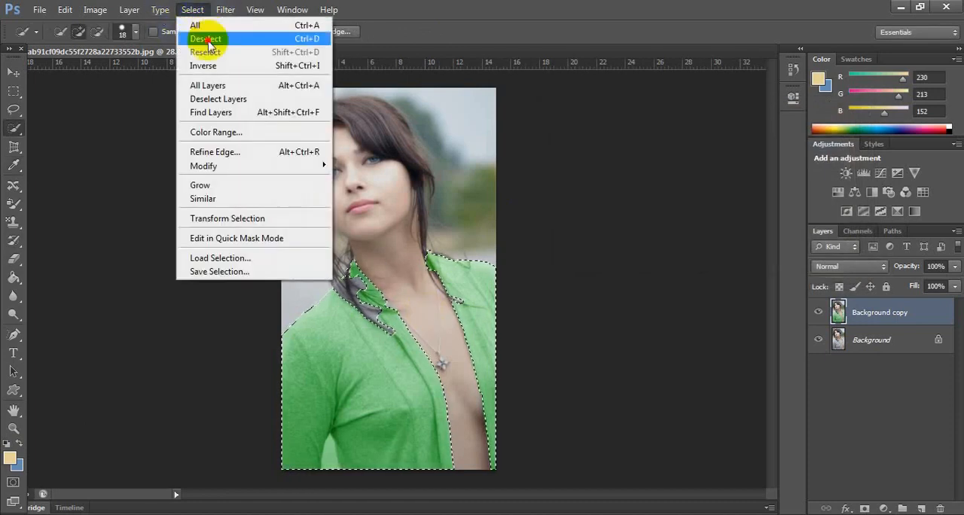
click(206, 39)
Try to quick-select the leftover grey collar patches under the hair, and clear that selection.
scroll(376, 311, up, 5)
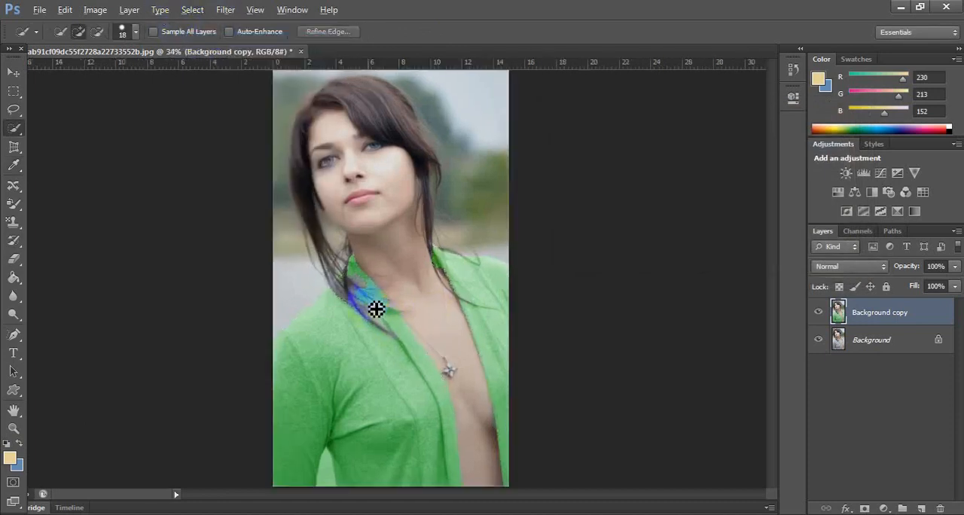
scroll(369, 324, up, 2)
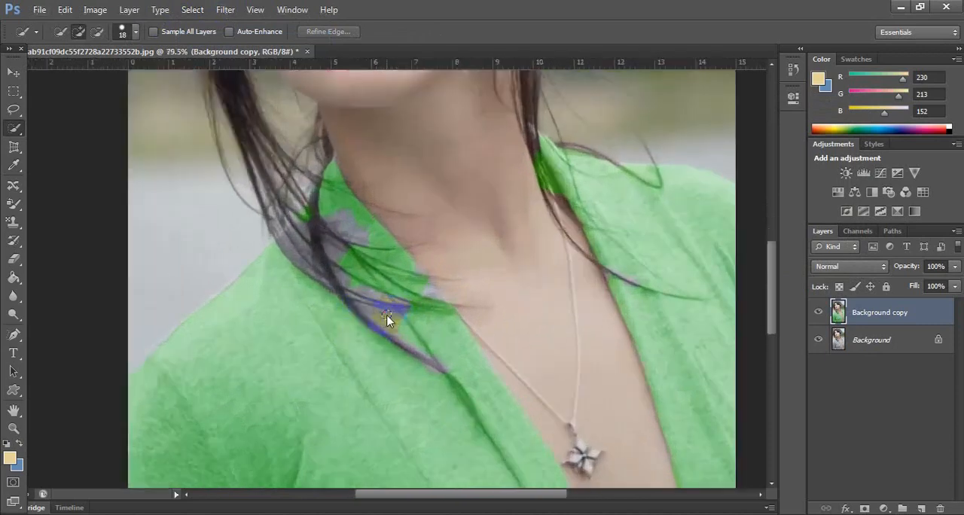
click(391, 320)
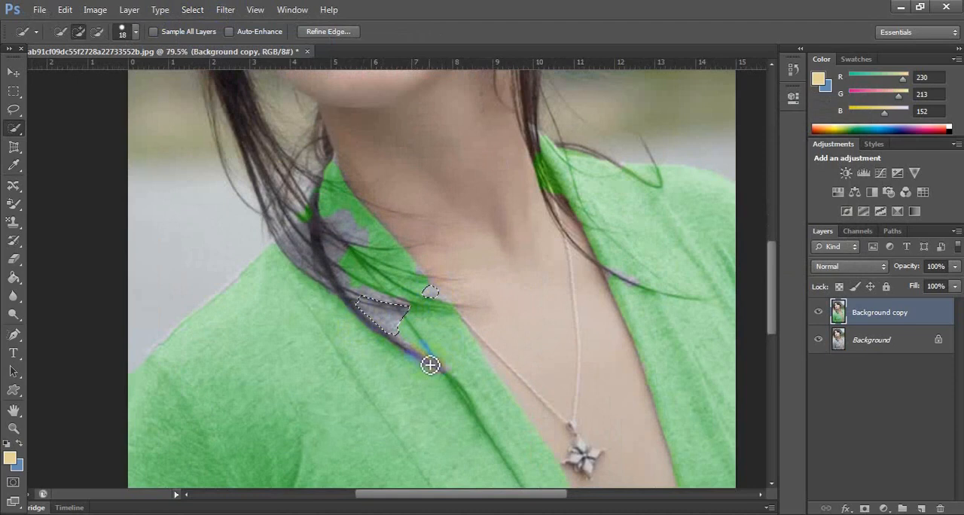
click(347, 225)
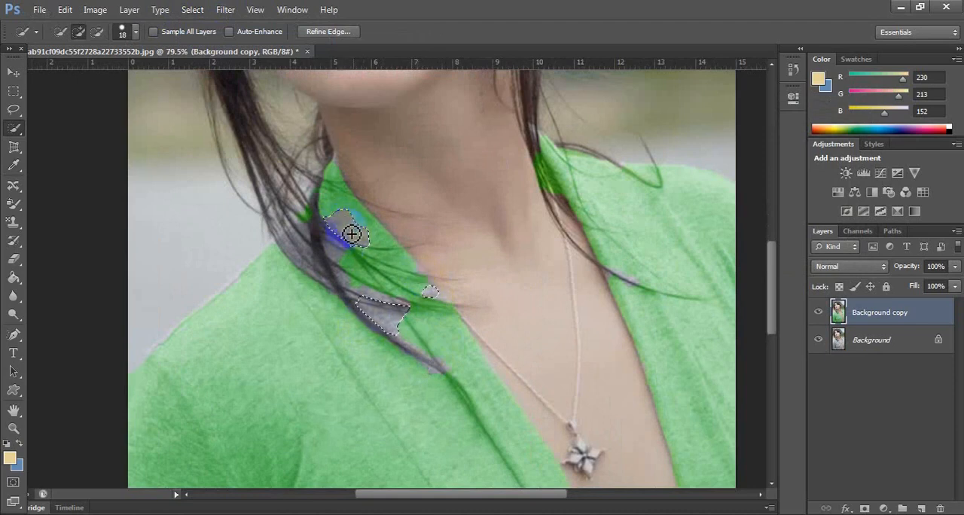
click(305, 233)
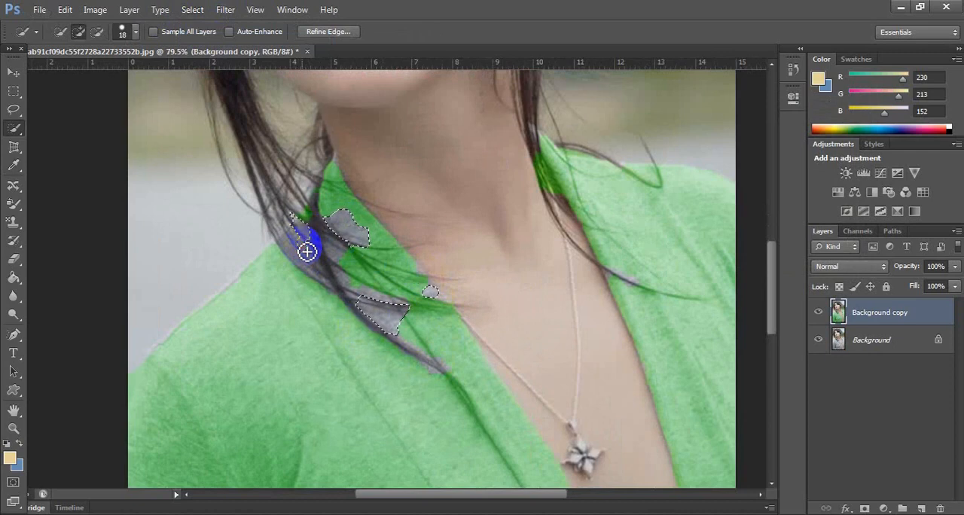
click(306, 251)
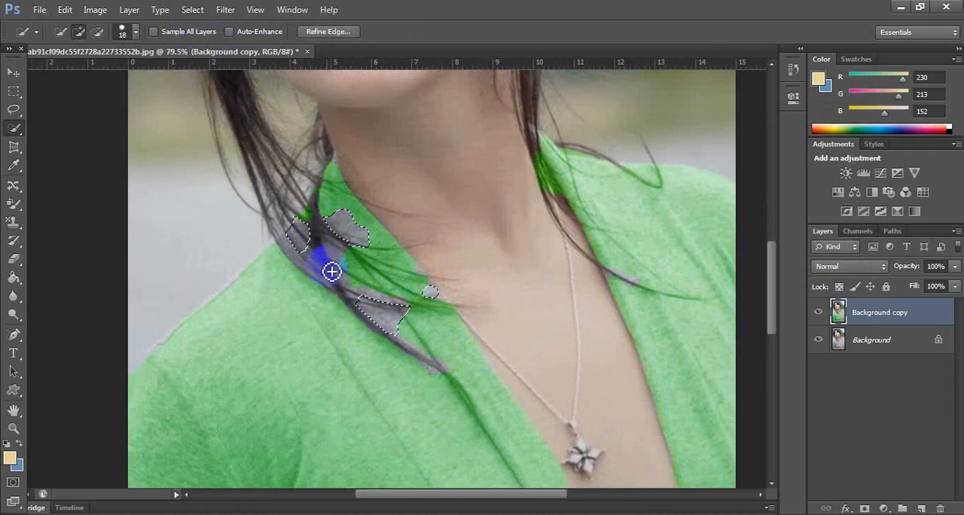
click(192, 10)
click(205, 39)
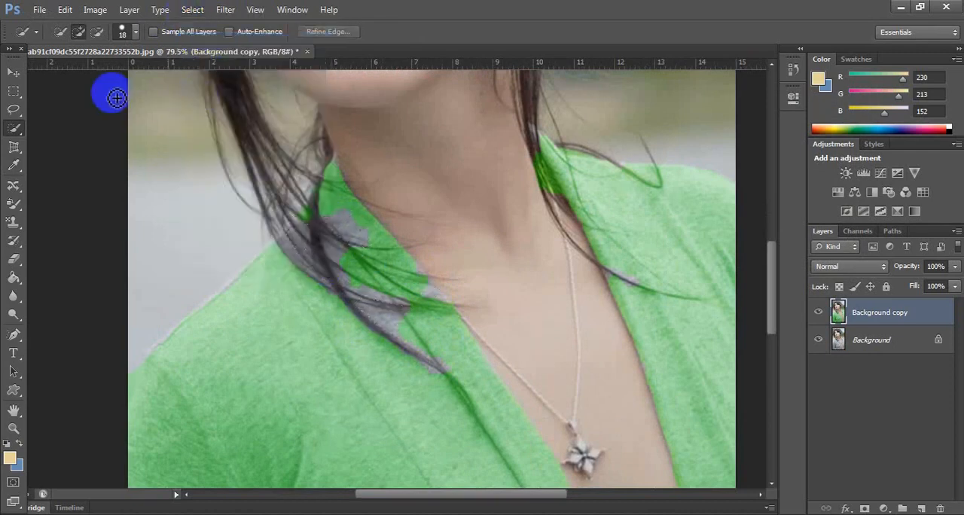
Select the leftover grey collar patches under the hair with the Magic Wand at tolerance 32, adding each patch to the selection.
mouse_move(10, 134)
mouse_down()
mouse_move(15, 125)
mouse_move(60, 144)
mouse_up()
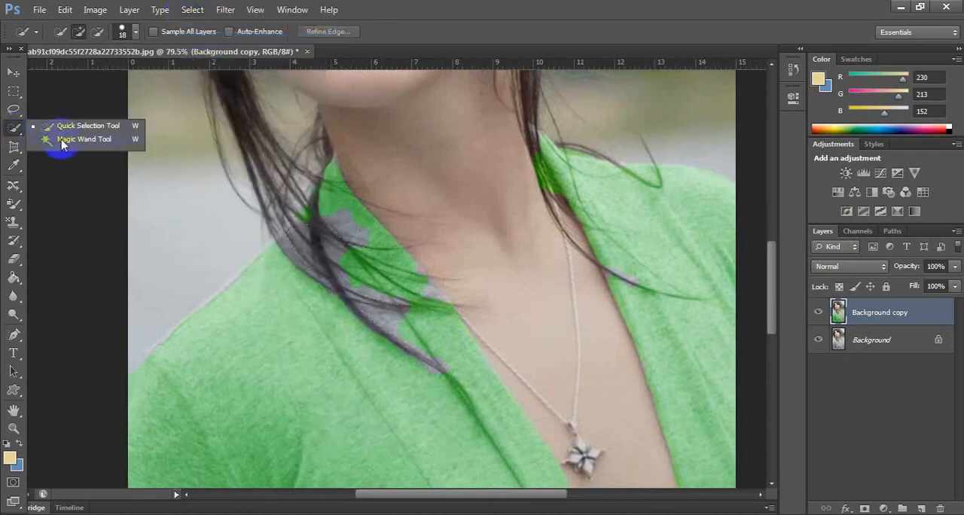
click(303, 243)
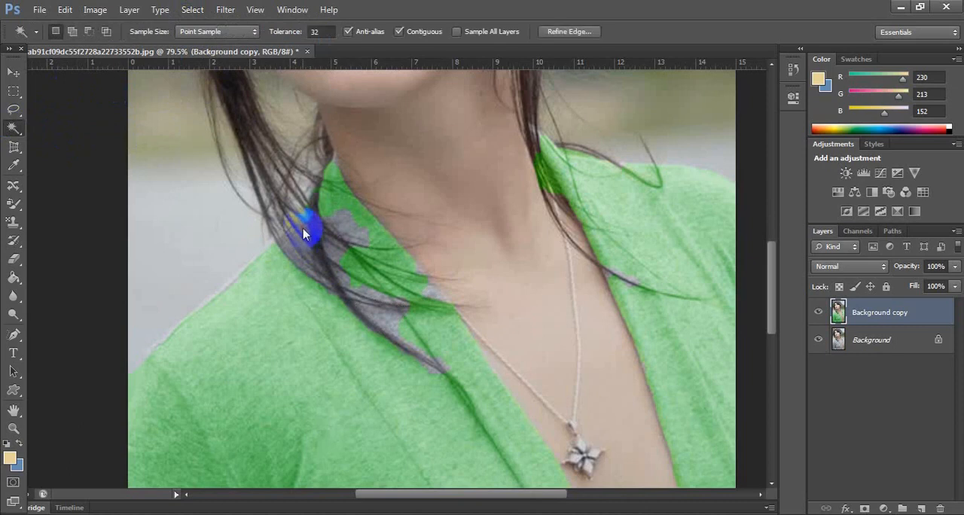
click(348, 237)
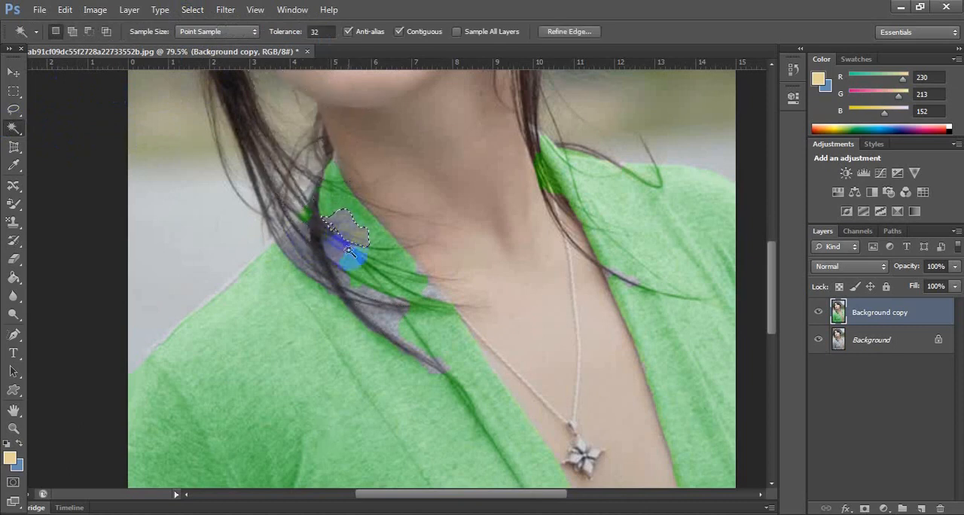
key(shift)
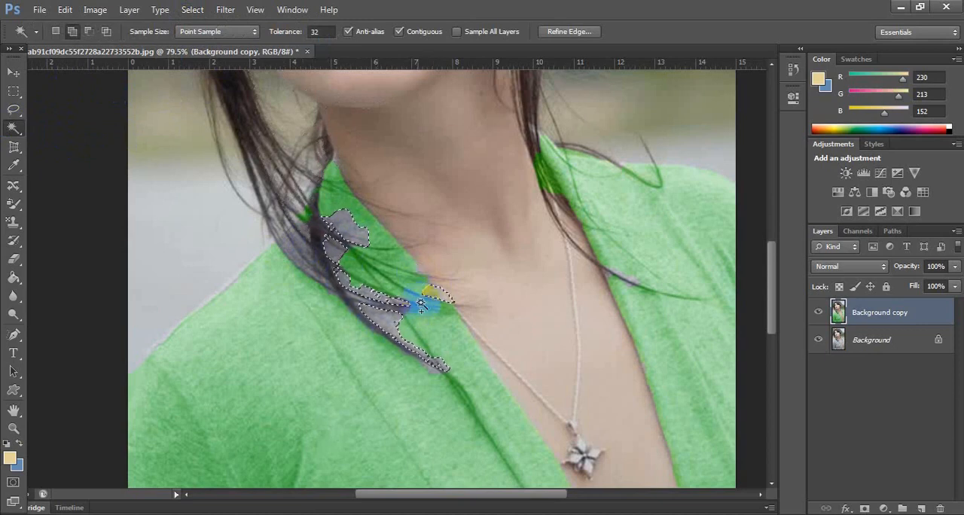
shift+click(297, 235)
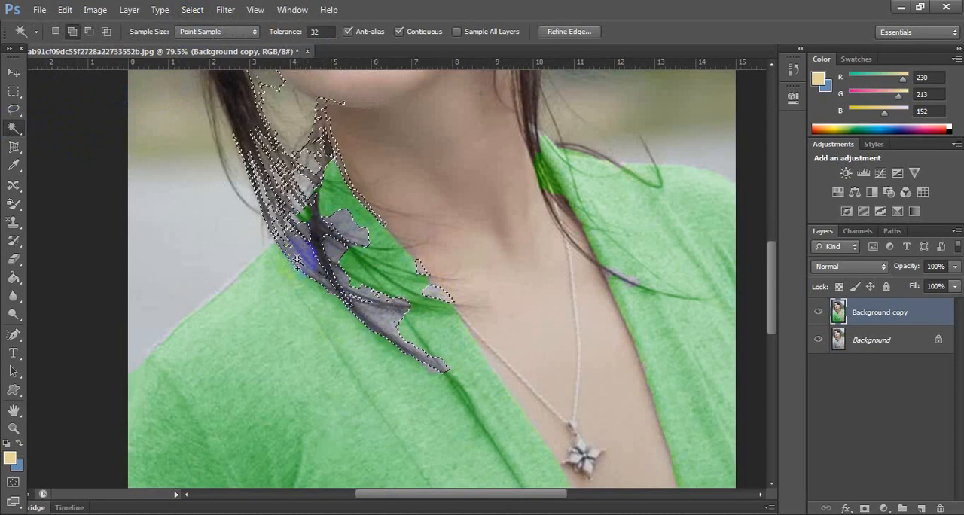
Subtract the hair, background, chin and upper neck from the selection using the Quick Selection tool with an 84 px brush.
scroll(398, 422, down, 2)
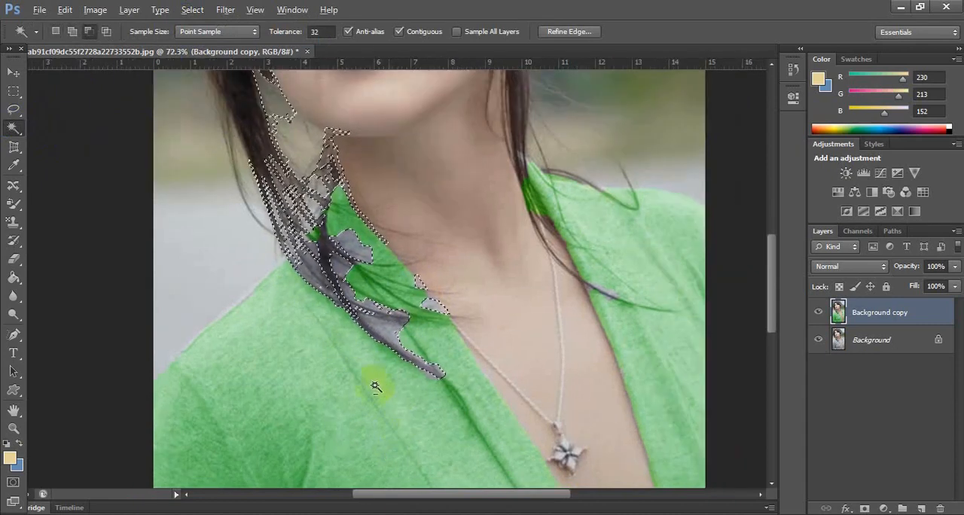
scroll(375, 386, down, 1)
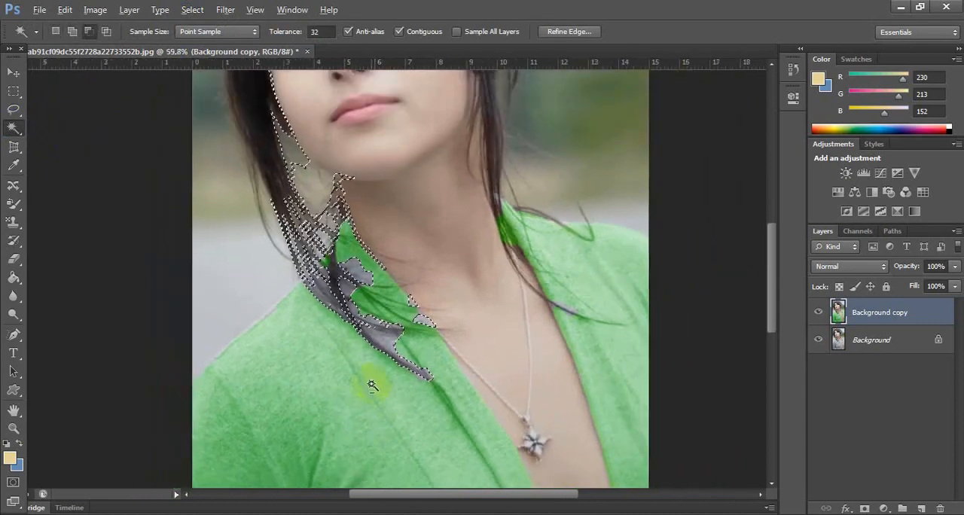
click(14, 131)
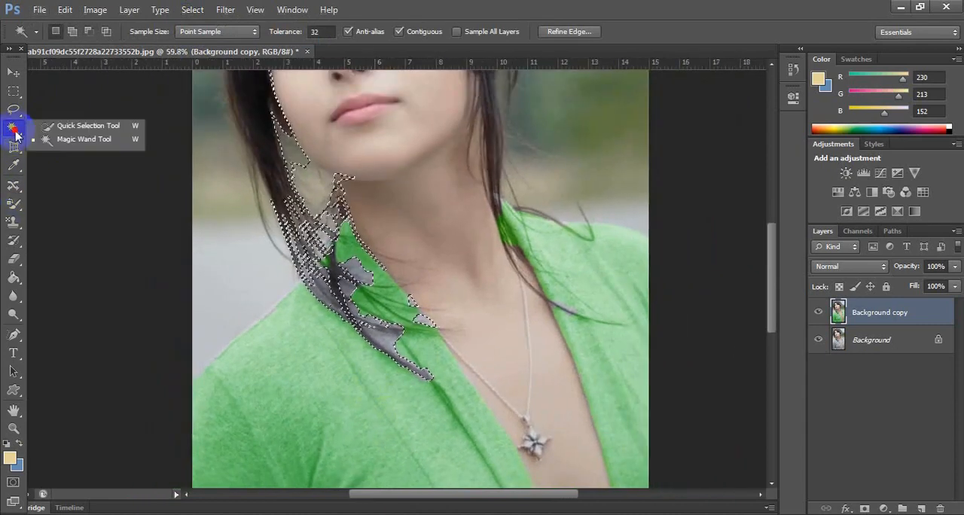
click(60, 127)
click(135, 34)
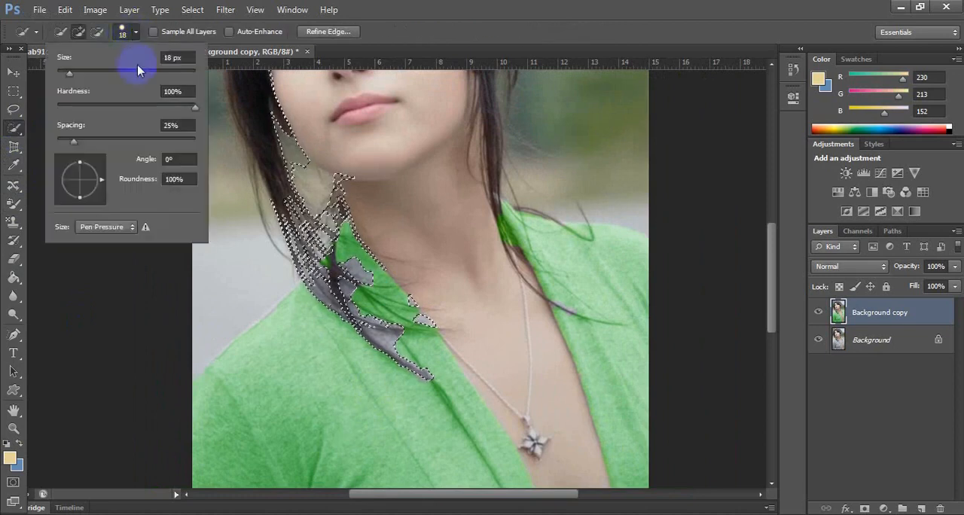
drag(115, 71, 236, 132)
click(366, 8)
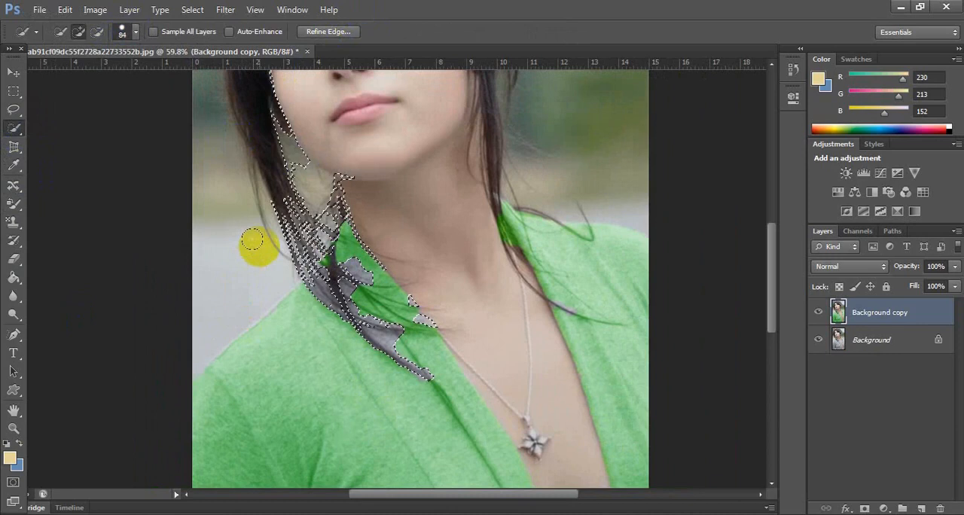
alt+click(265, 220)
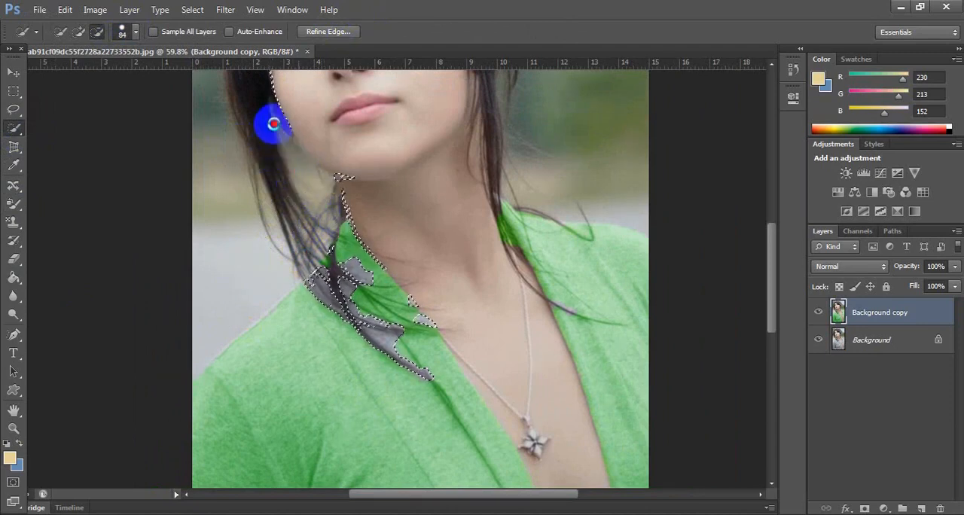
drag(329, 137, 338, 201)
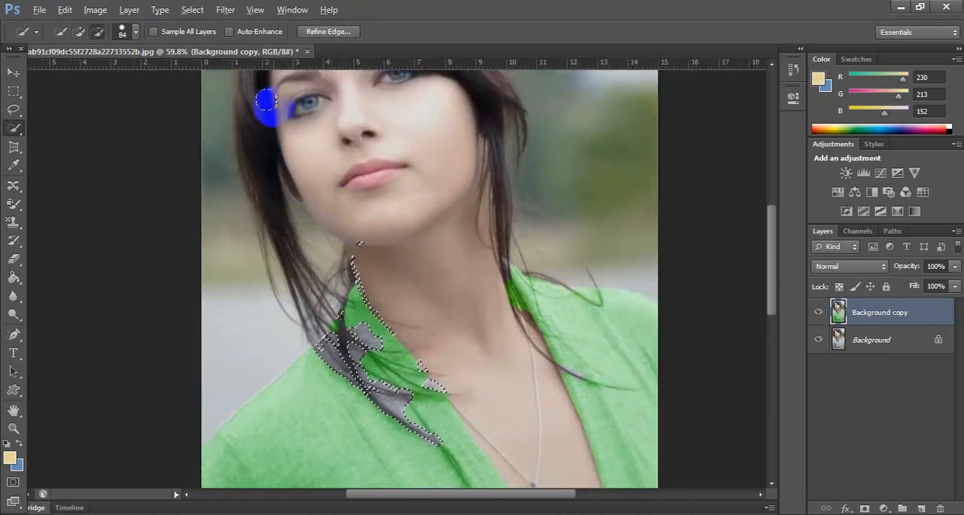
alt+click(360, 243)
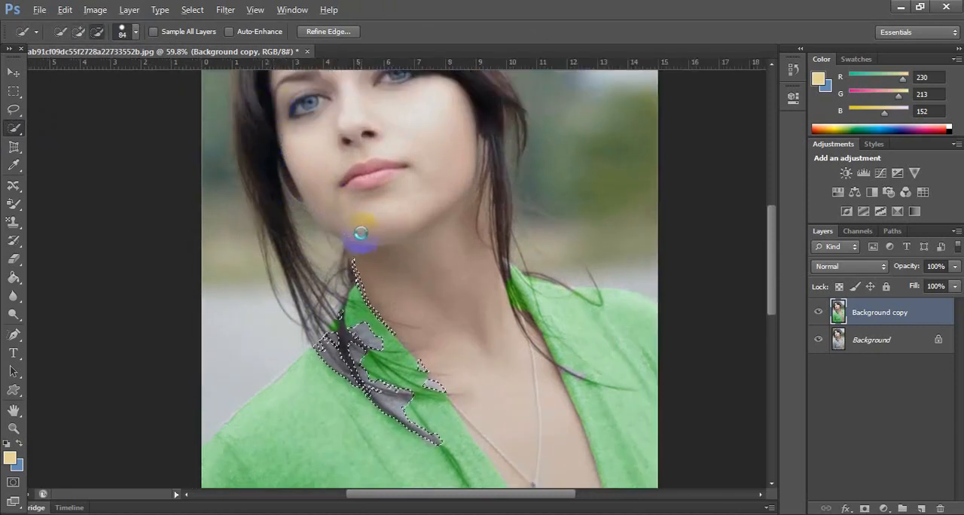
alt+click(356, 257)
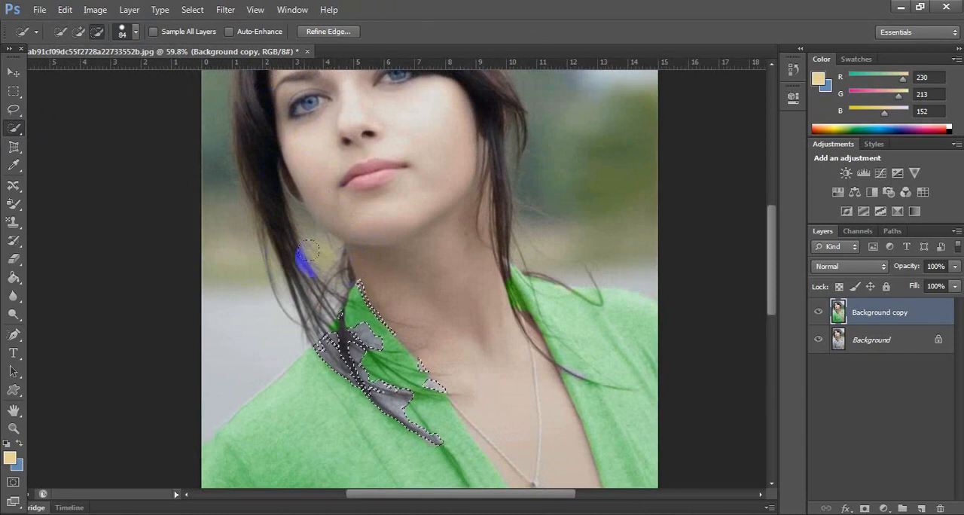
Open the Color Balance adjustment for the selected collar patches and sample the green of the cardigan's shoulder as foreground color.
scroll(320, 256, down, 3)
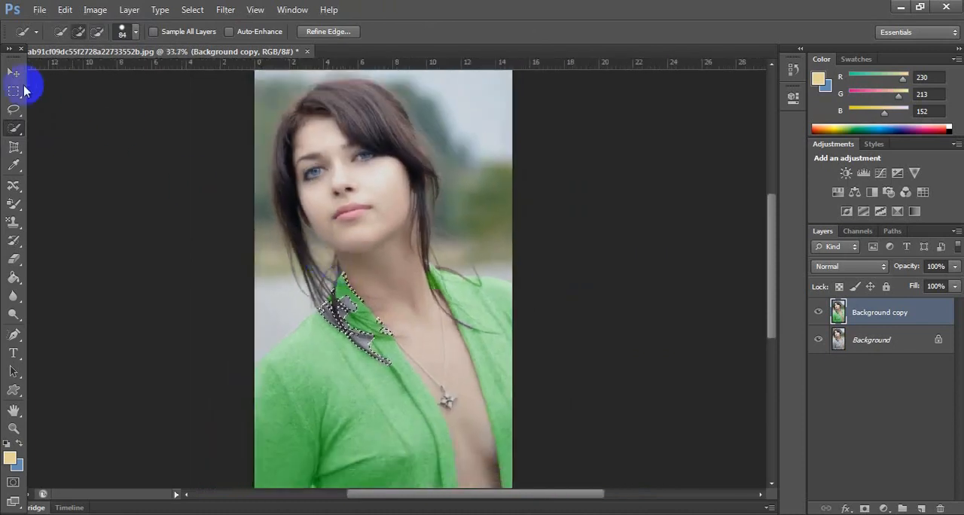
click(14, 72)
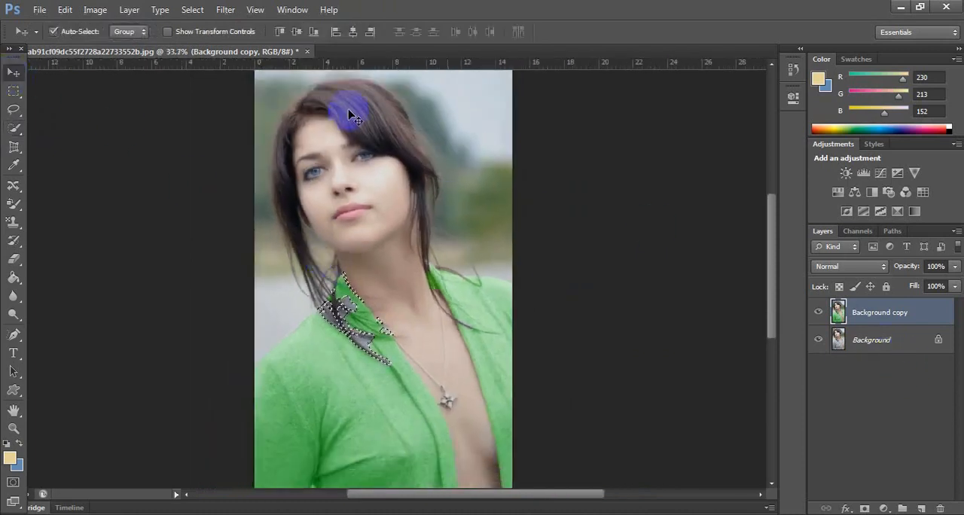
click(95, 13)
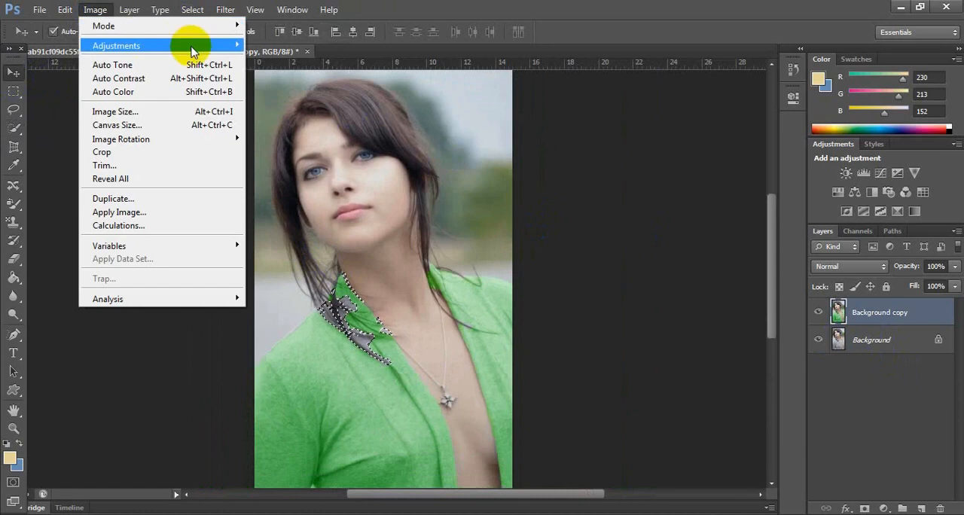
mouse_move(188, 46)
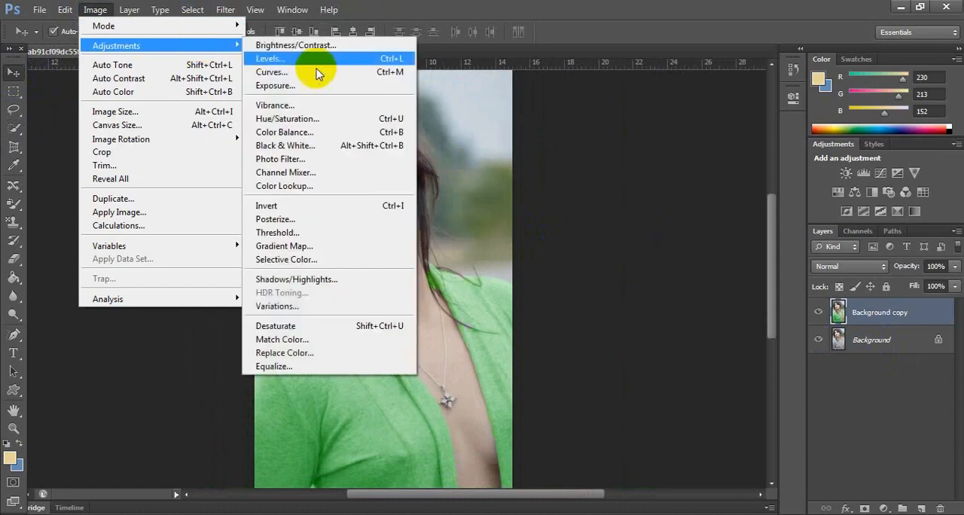
click(318, 133)
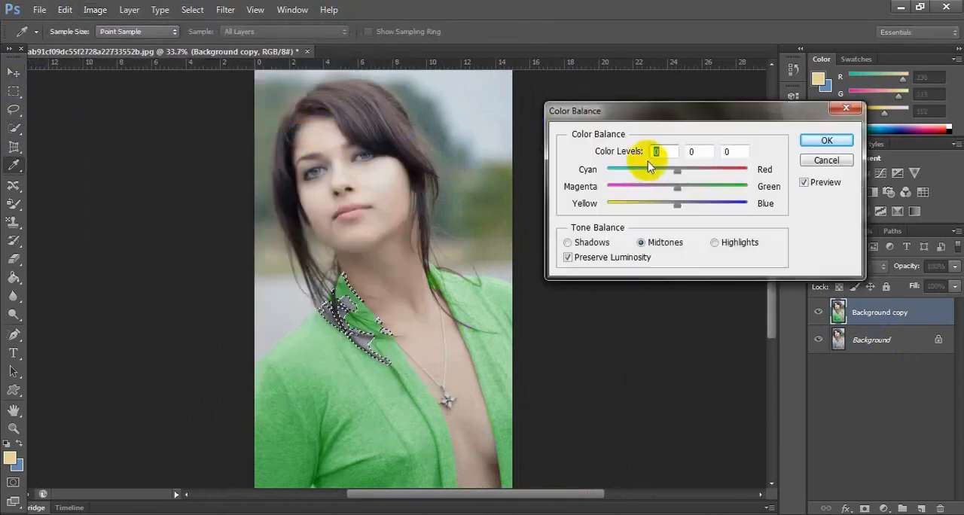
click(320, 351)
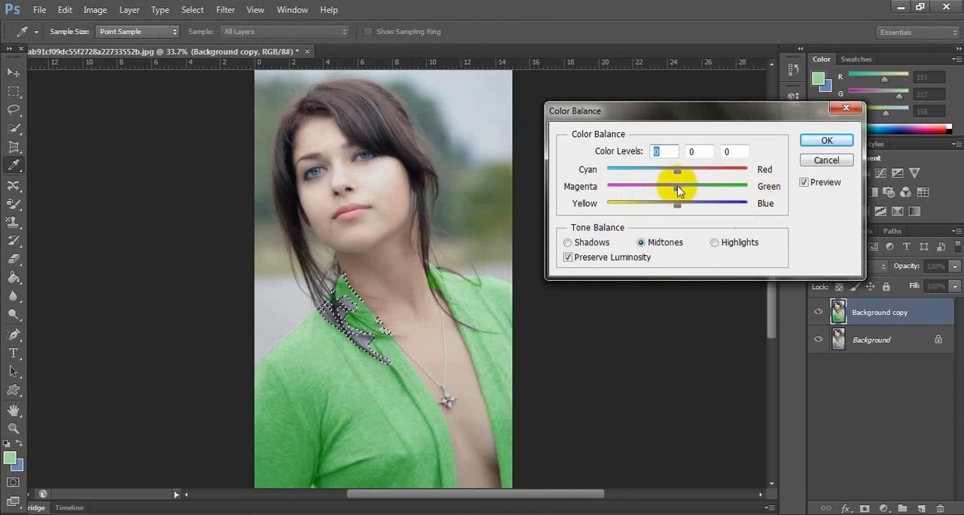
Apply midtone color levels of -100 cyan/red, +100 magenta/green and -87 yellow/blue to the selected collar patches.
drag(677, 188, 742, 193)
drag(677, 170, 642, 172)
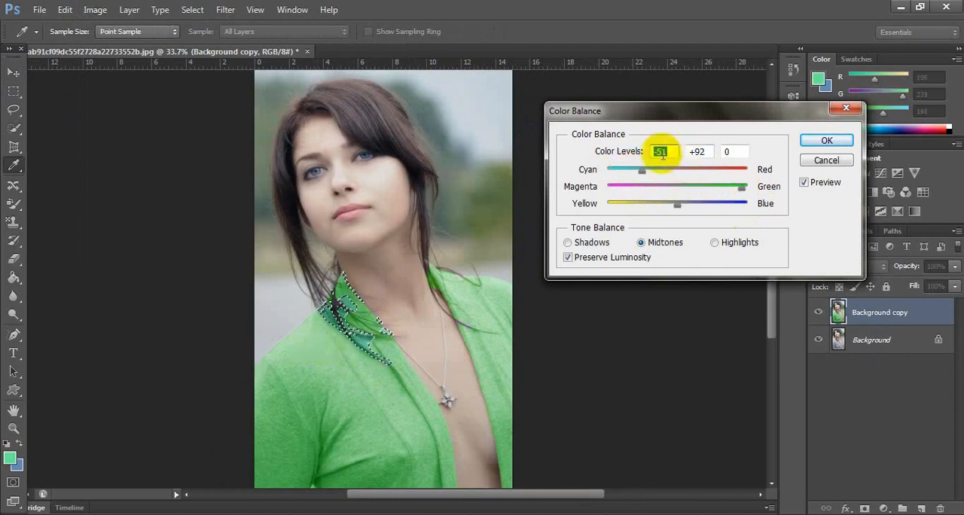
mouse_move(744, 188)
mouse_down()
mouse_move(716, 189)
mouse_move(786, 191)
mouse_move(728, 189)
mouse_up()
drag(641, 172, 593, 172)
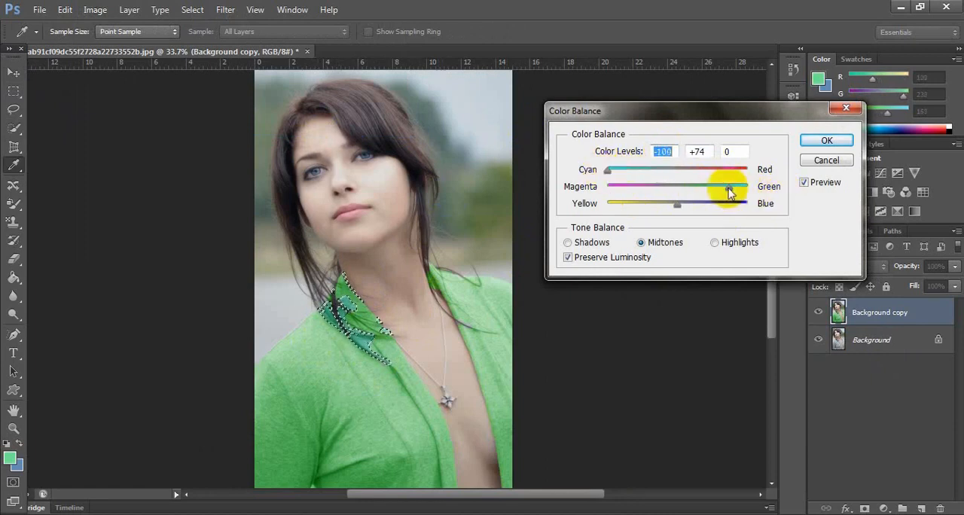
drag(727, 189, 757, 187)
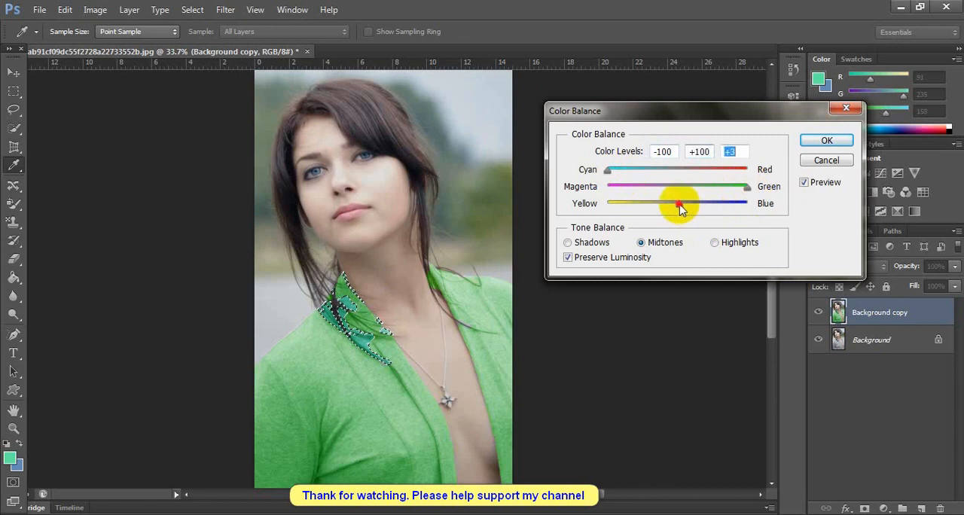
drag(681, 210, 610, 208)
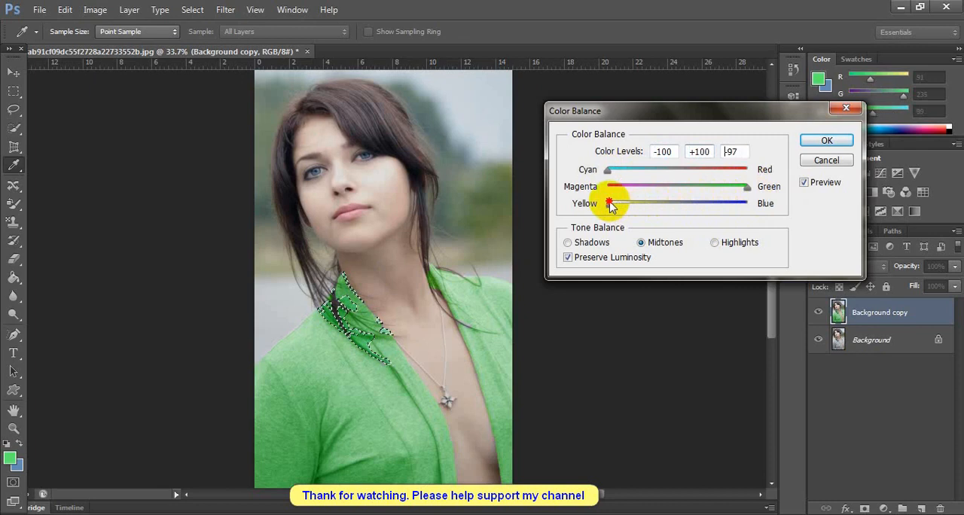
drag(616, 206, 617, 207)
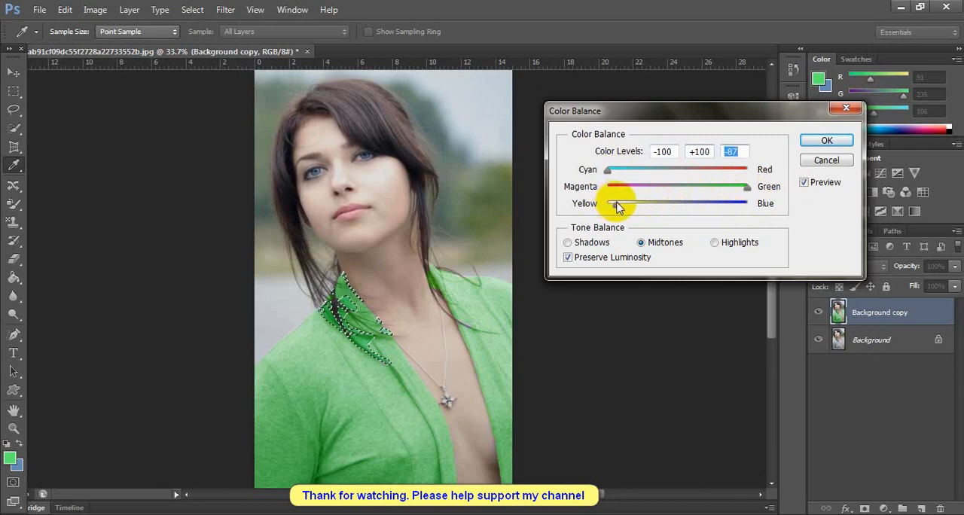
click(826, 142)
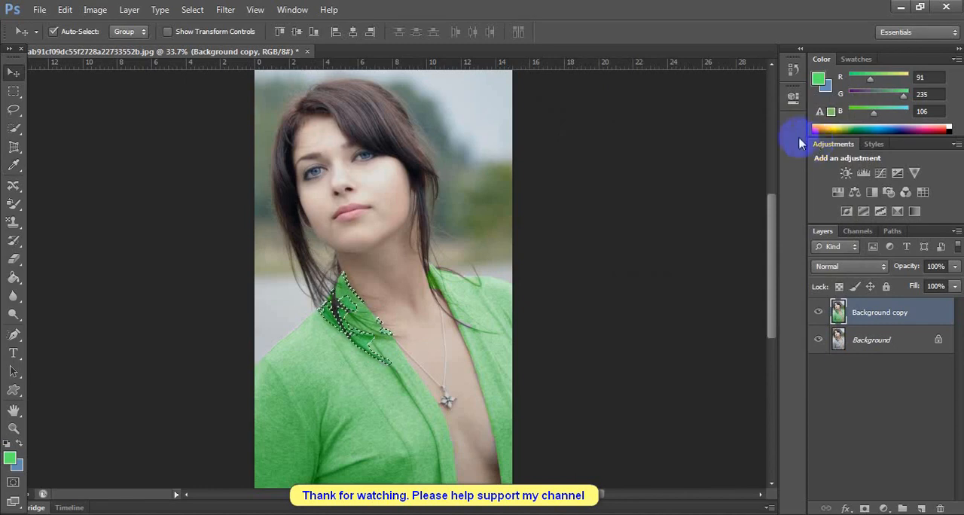
Clear the selection around the collar patches and deselect the Background copy layer.
click(192, 10)
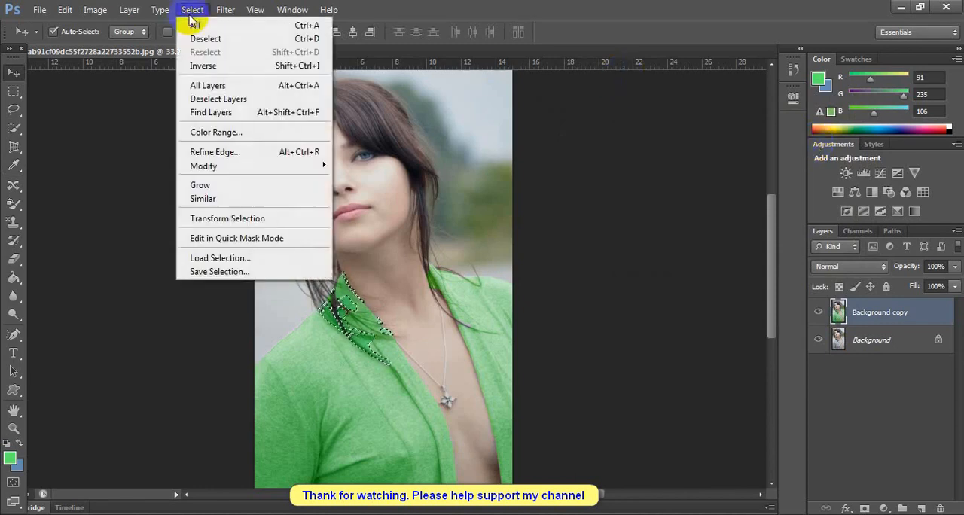
click(194, 38)
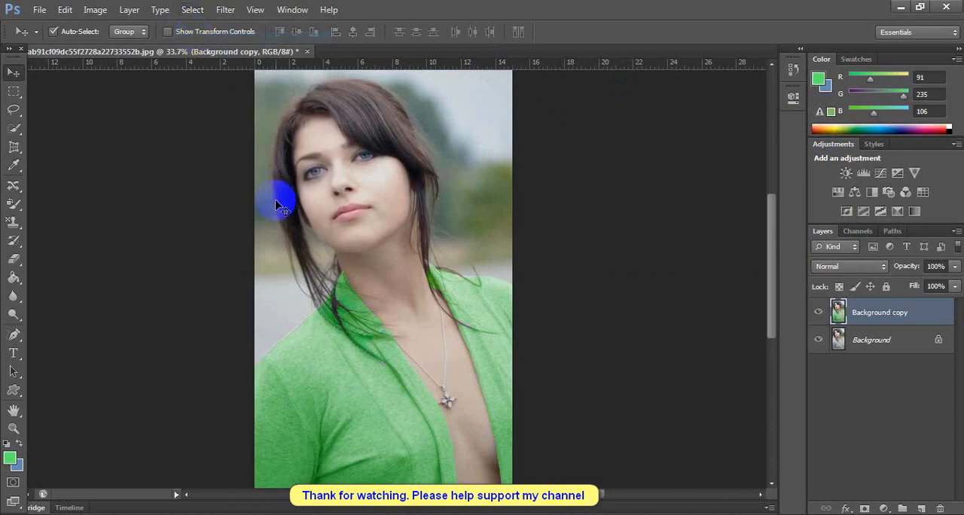
click(569, 277)
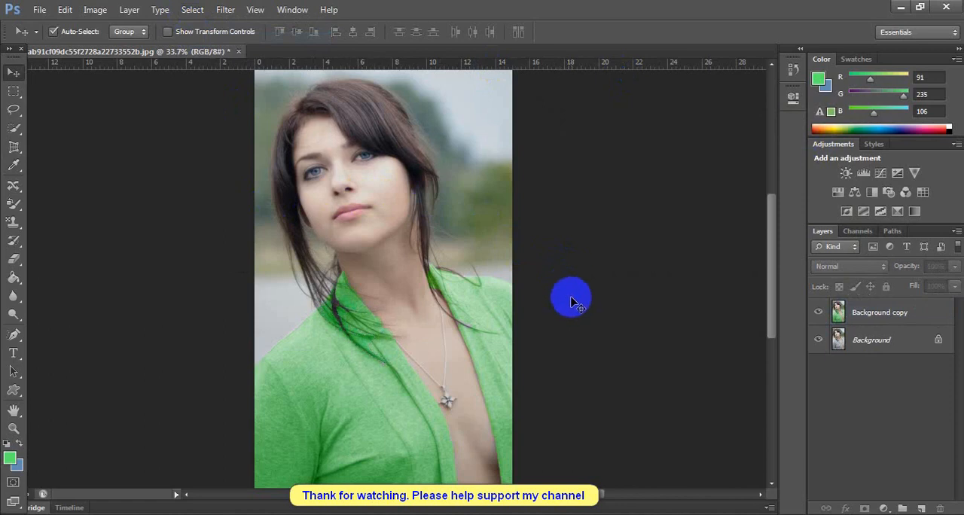